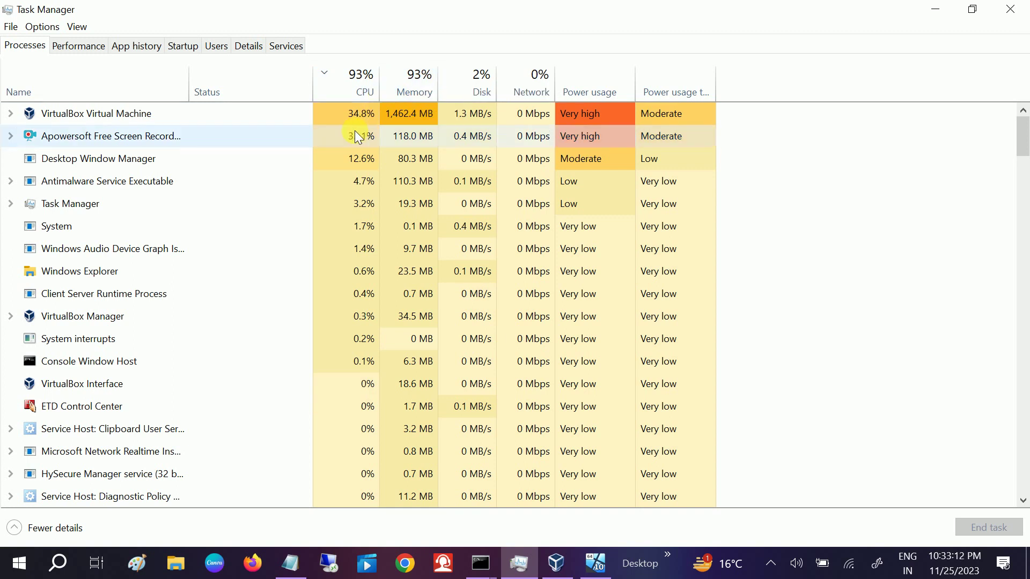
Step: Minimize Task Manager and begin a Windows search from the taskbar
left_click(936, 12)
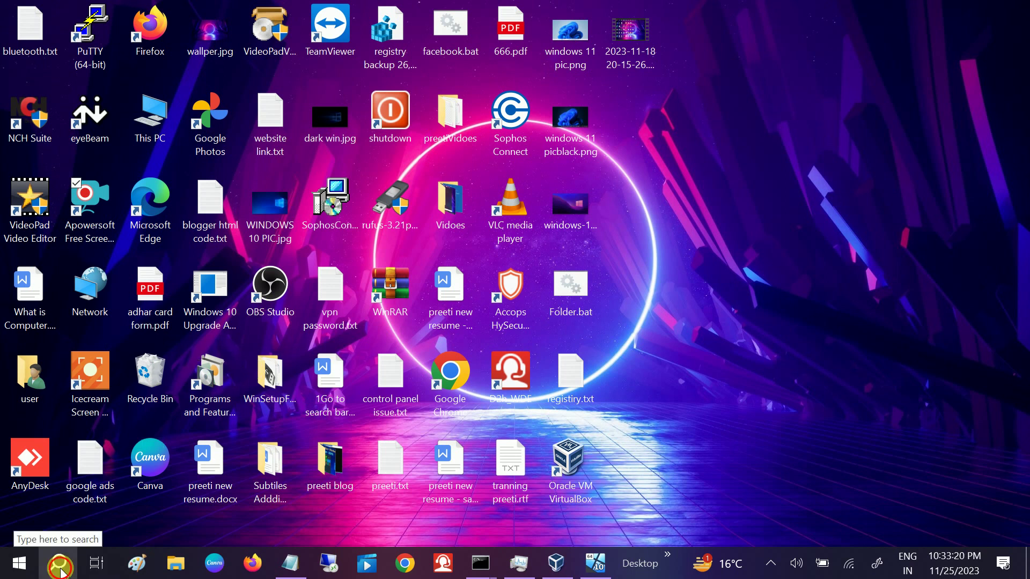
left_click(62, 571)
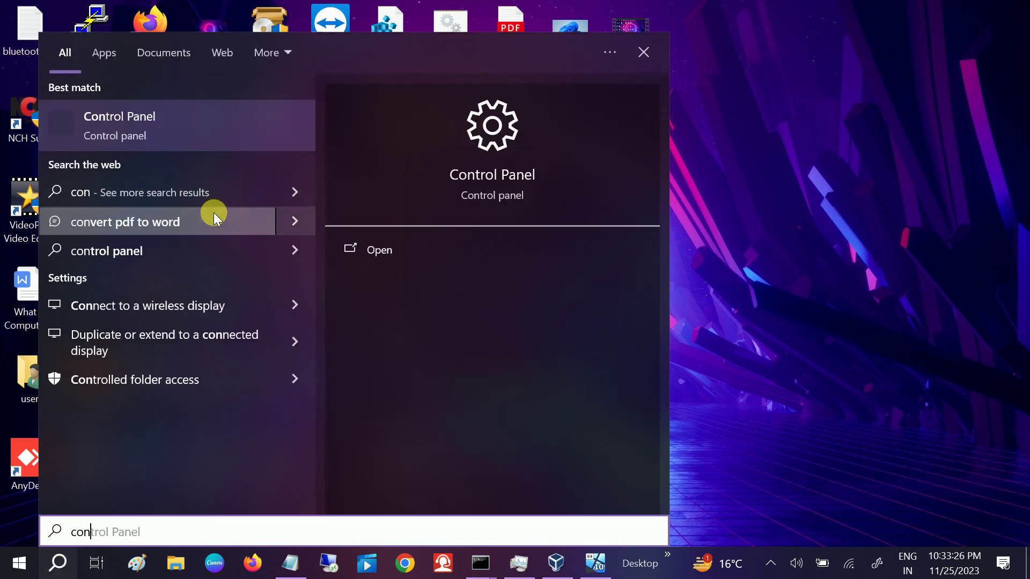
Step: Launch Control Panel in Large icons view and go to Power Options
left_click(180, 135)
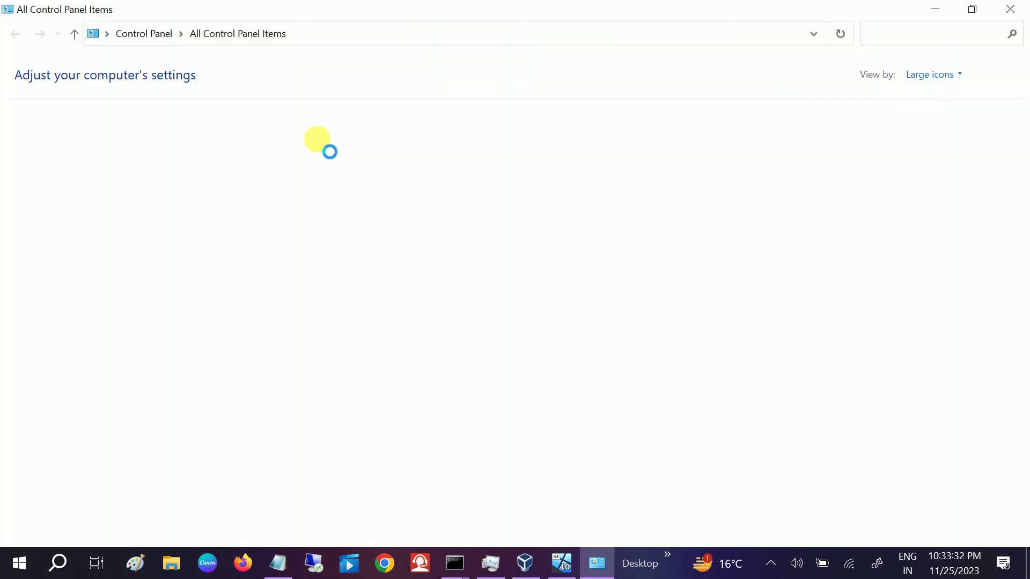
left_click(929, 75)
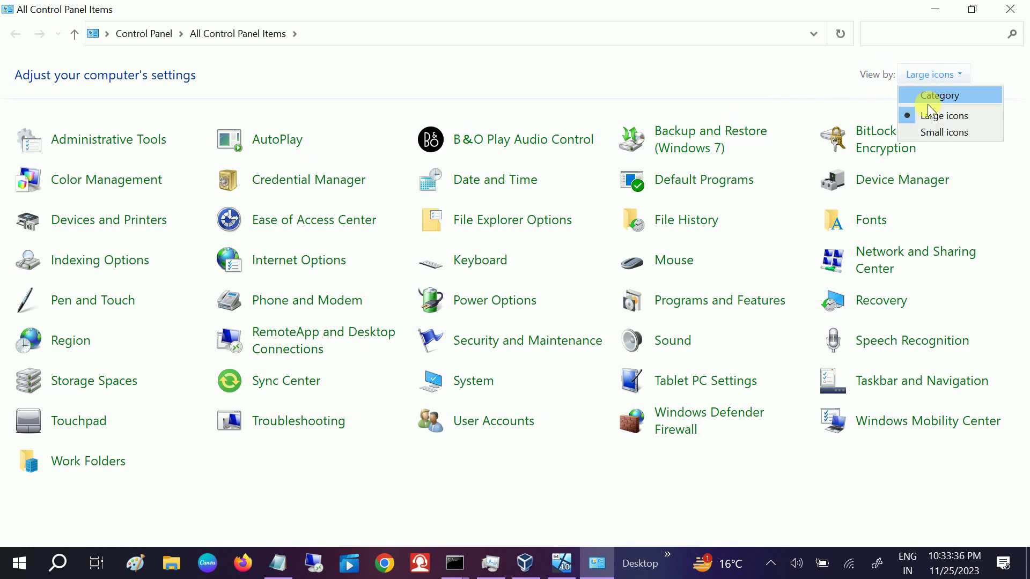
left_click(966, 116)
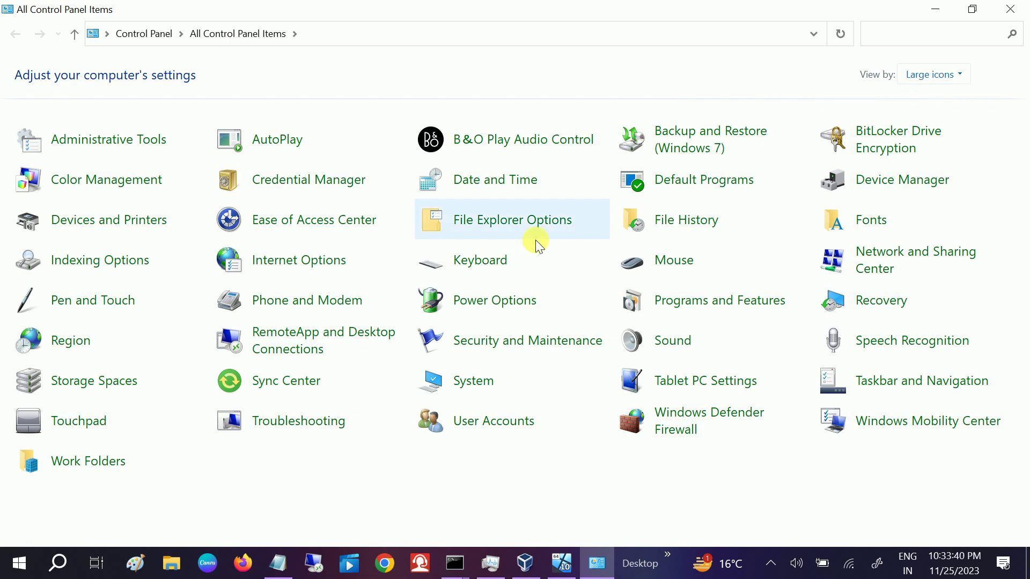
left_click(503, 302)
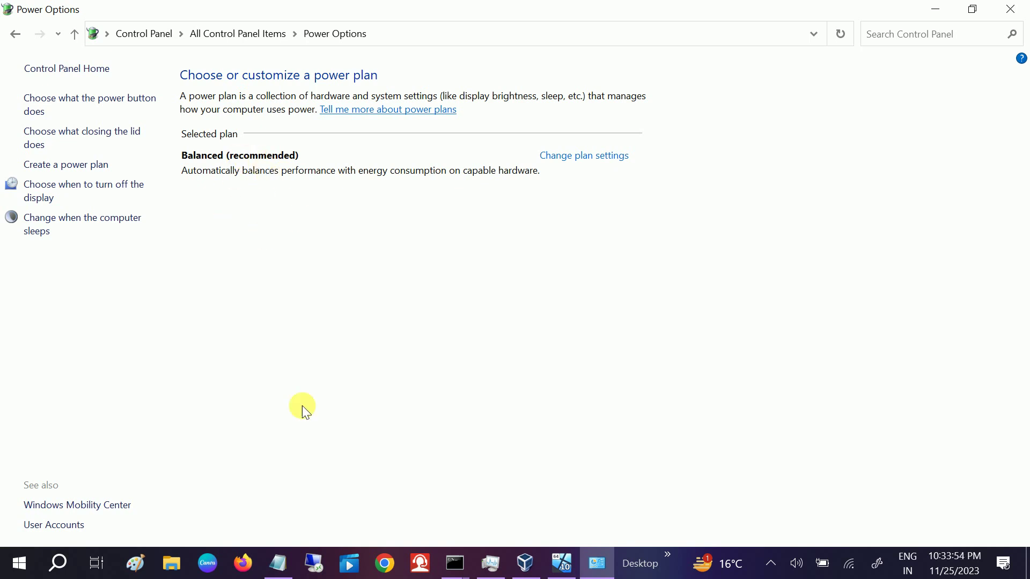
Step: Select the powercfg command line in Notepad, then run Windows PowerShell as administrator
left_click(278, 563)
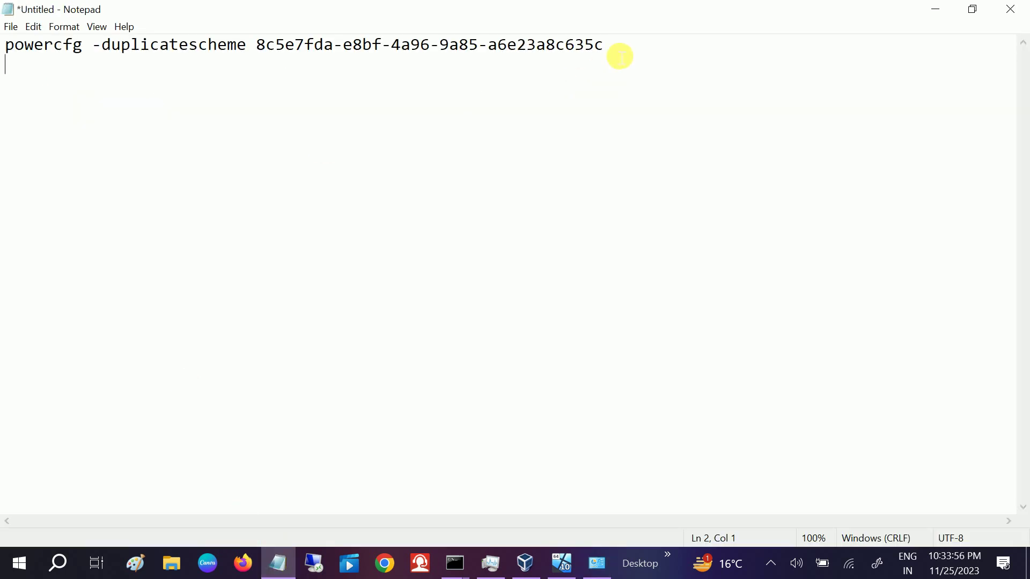
left_click_drag(607, 47, 9, 57)
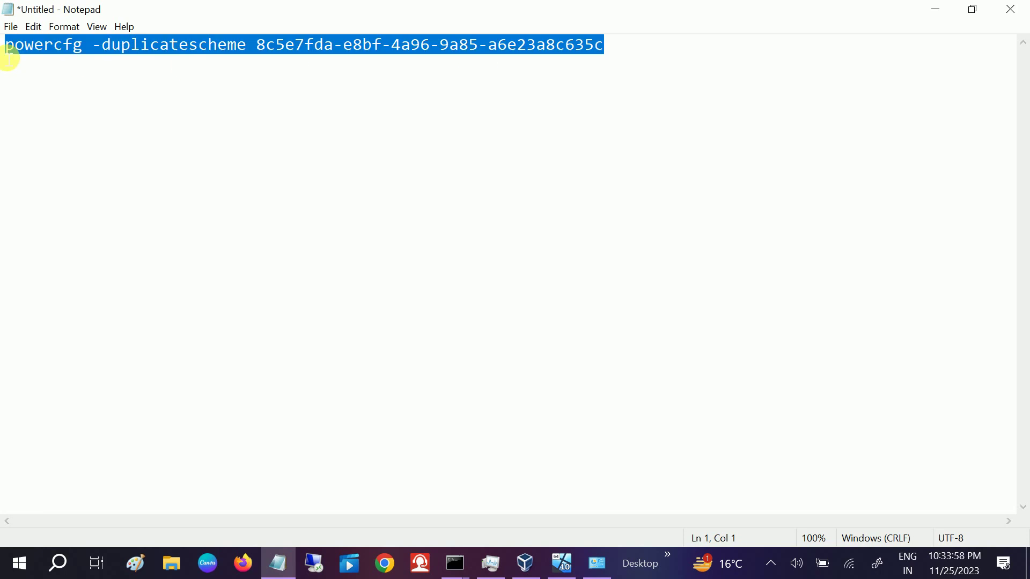
left_click(938, 10)
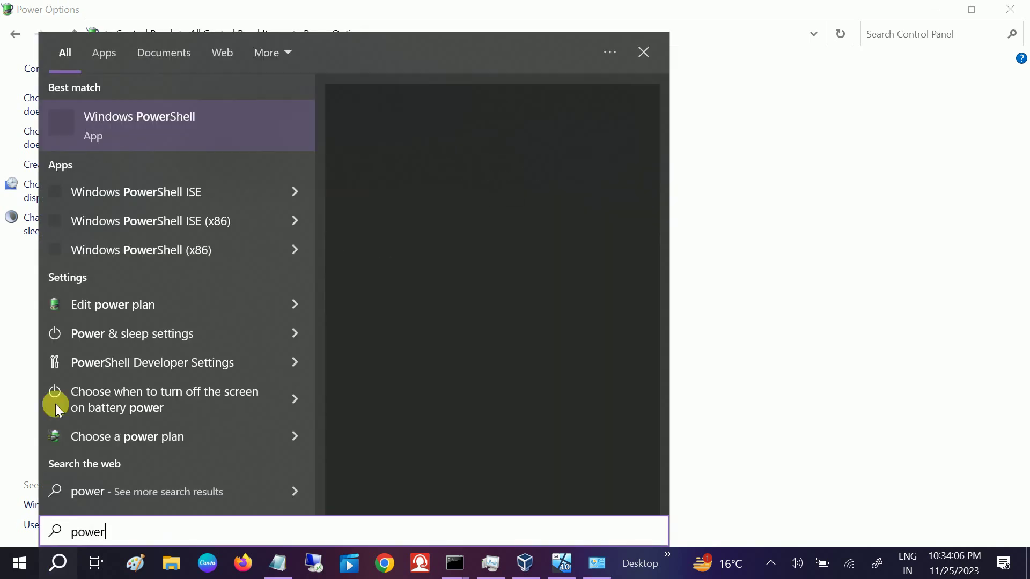
right_click(184, 123)
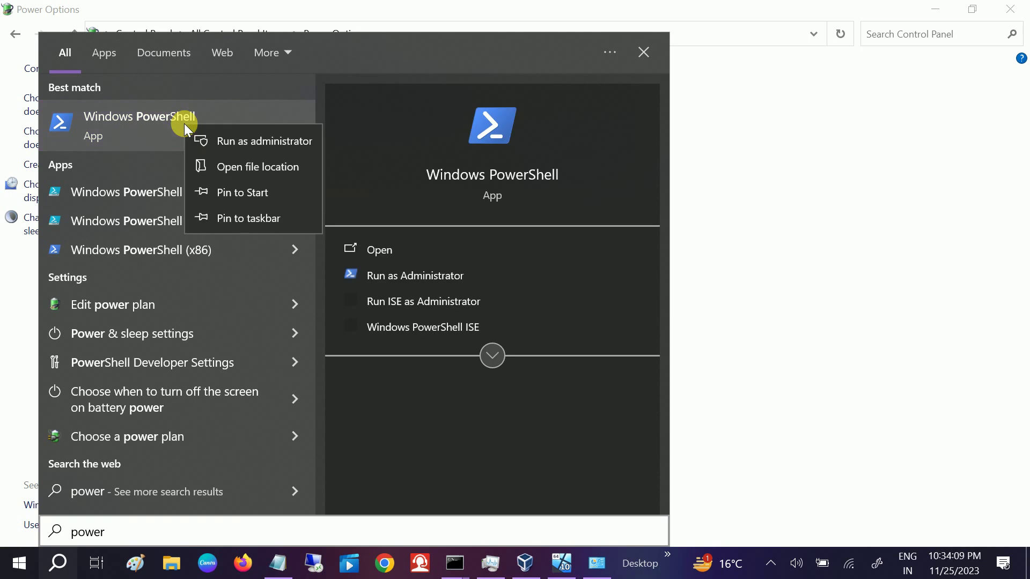
left_click(230, 140)
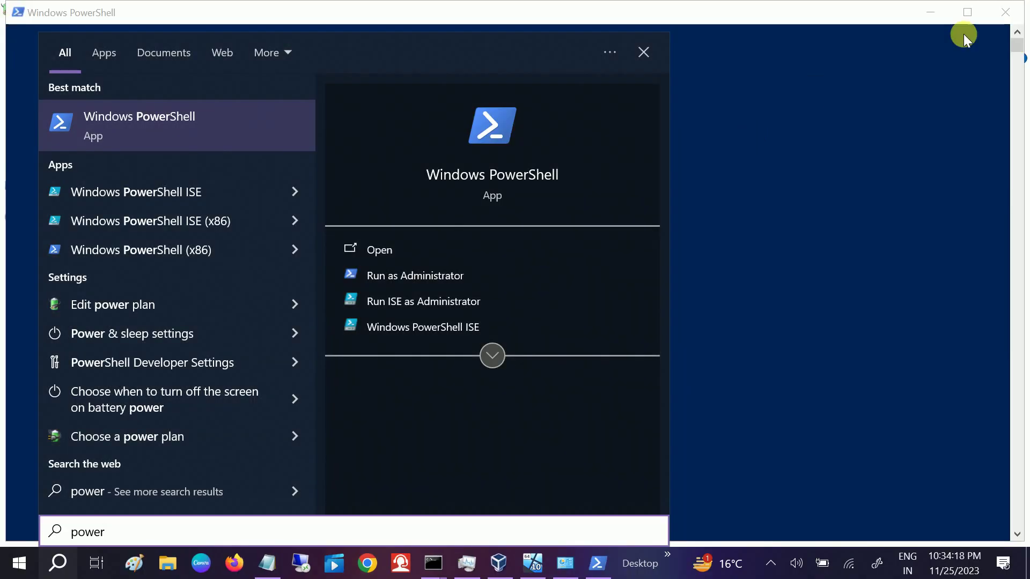
Step: Maximize the PowerShell window and ready its console for input
left_click(970, 13)
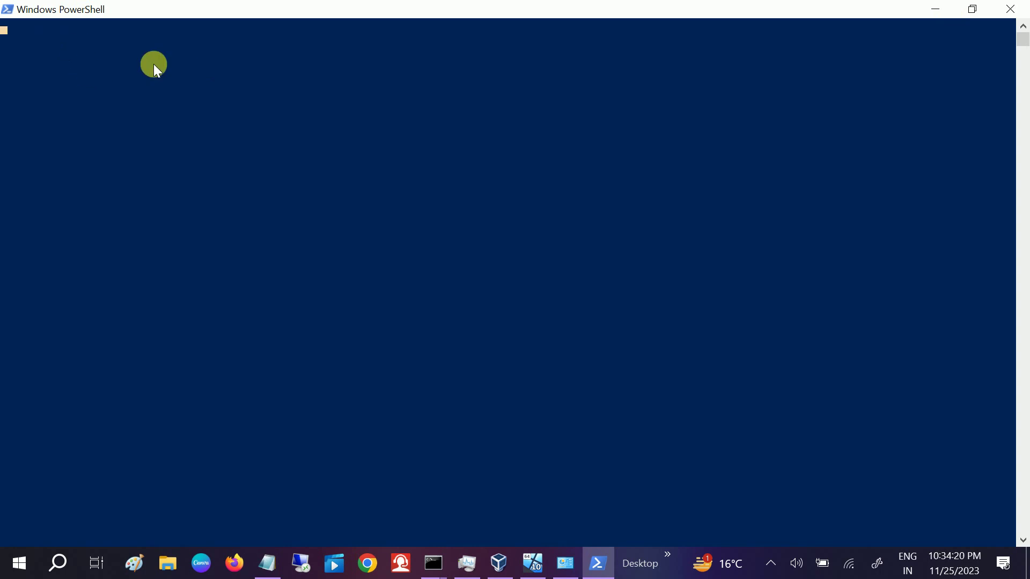
left_click(154, 63)
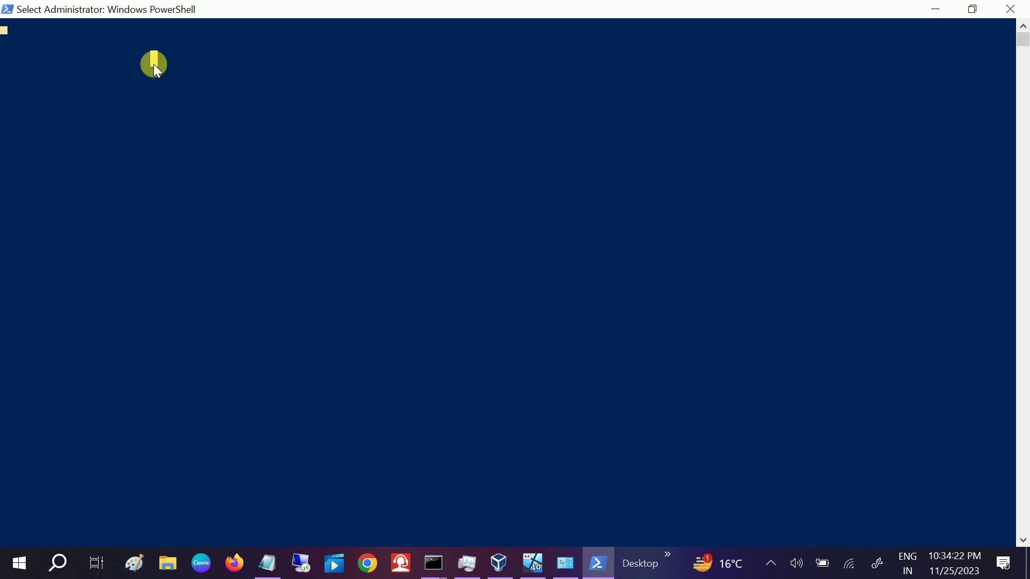
key("Return")
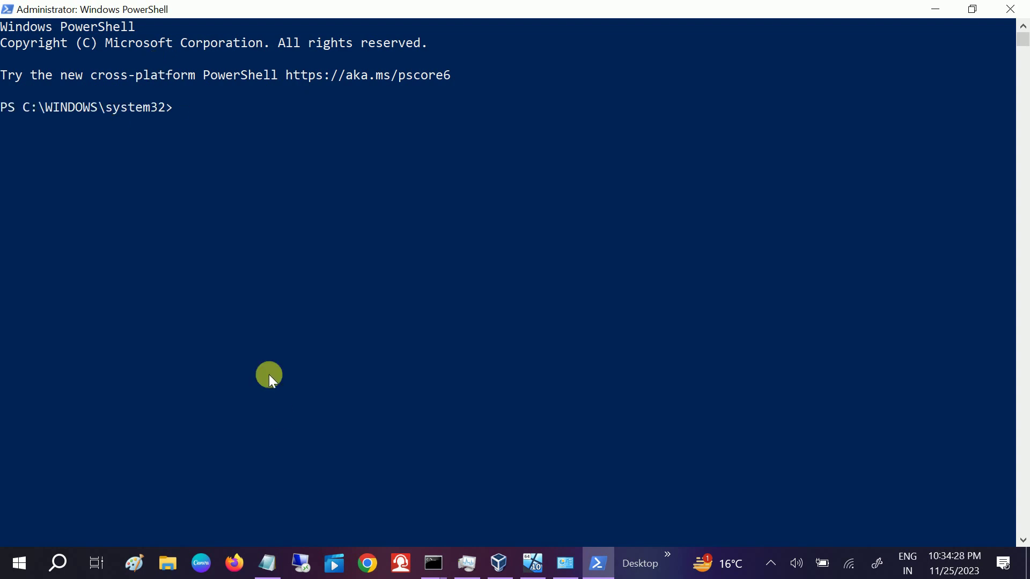
Step: Copy the powercfg duplicate-scheme command from Notepad, restoring it after an accidental cut
left_click(269, 563)
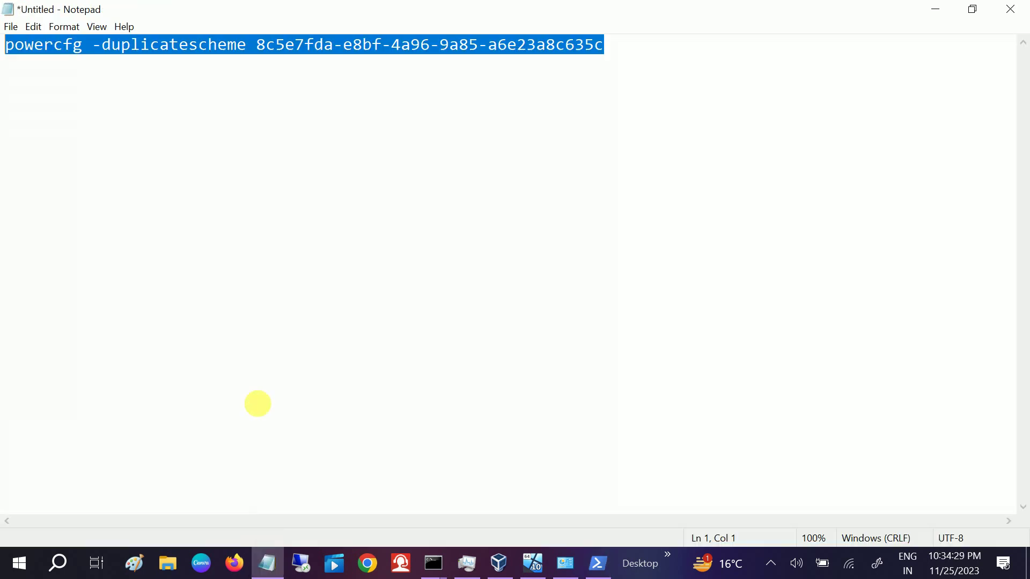
right_click(300, 46)
left_click(163, 110)
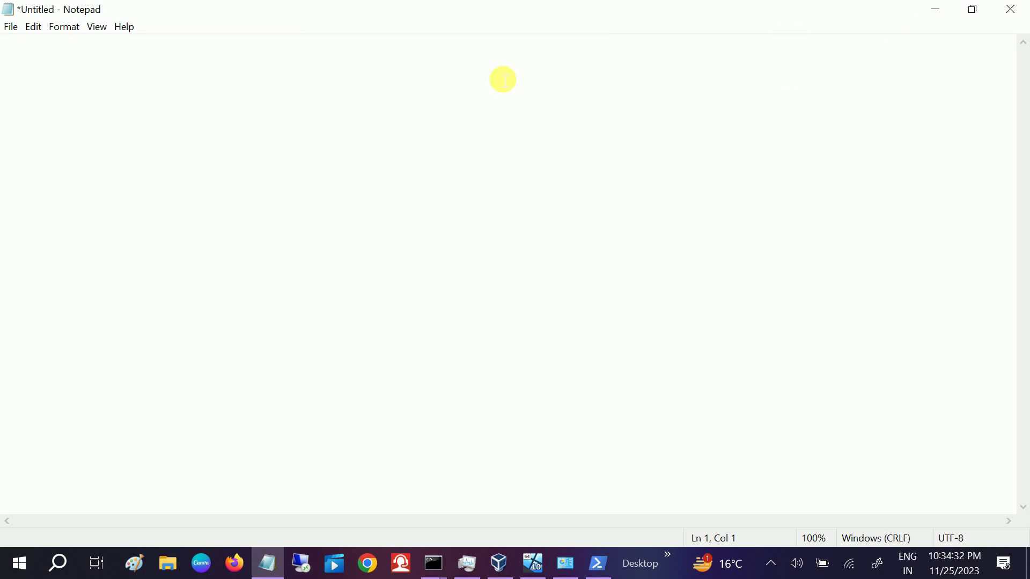
key("ctrl+z")
right_click(301, 45)
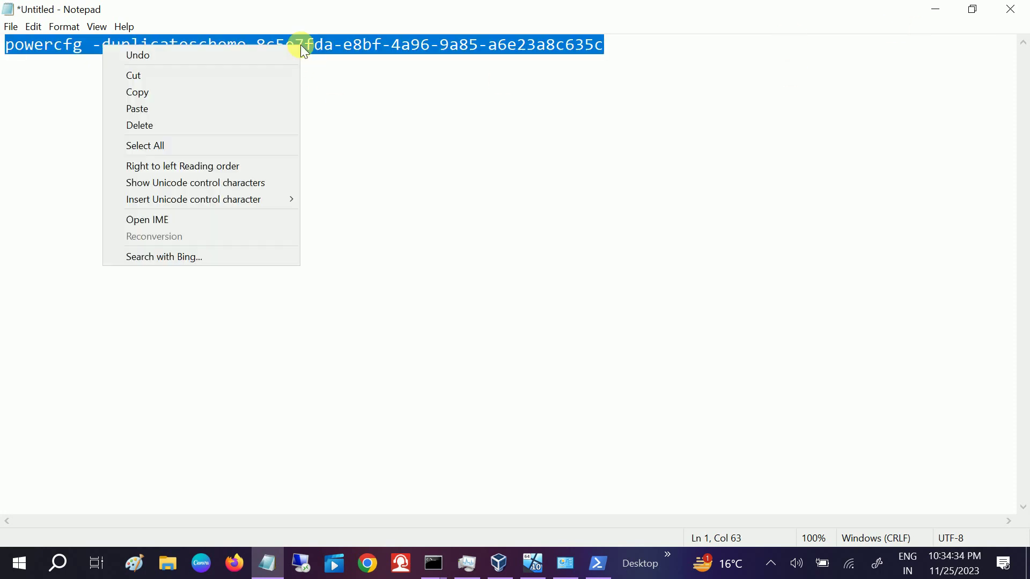
left_click(177, 95)
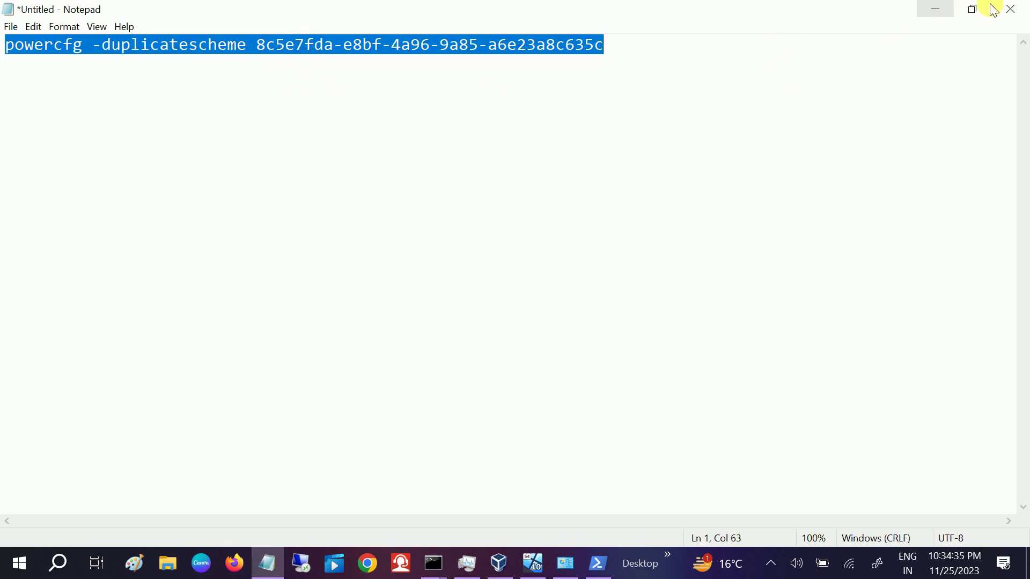
Step: Paste and run the command in PowerShell, then select the new High performance scheme output
left_click(934, 9)
right_click(196, 125)
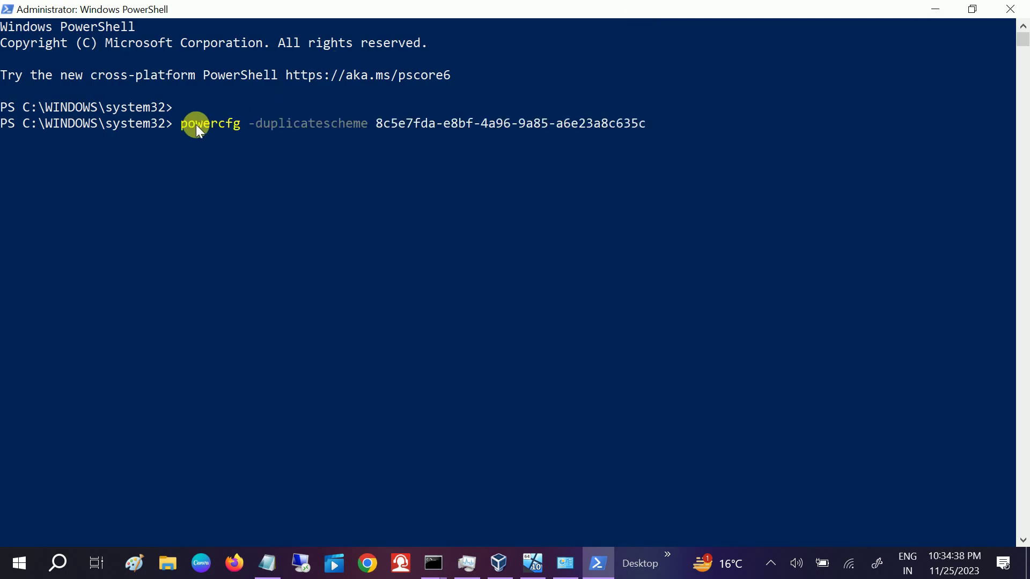
key("Return")
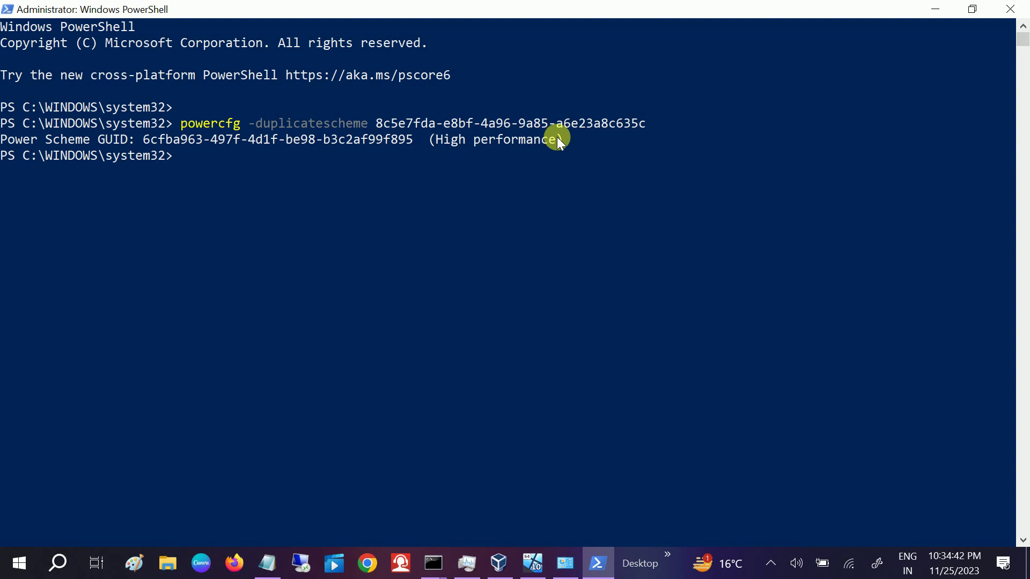
left_click_drag(557, 139, 401, 140)
Step: Return to Power Options and select the High performance plan
left_click(936, 18)
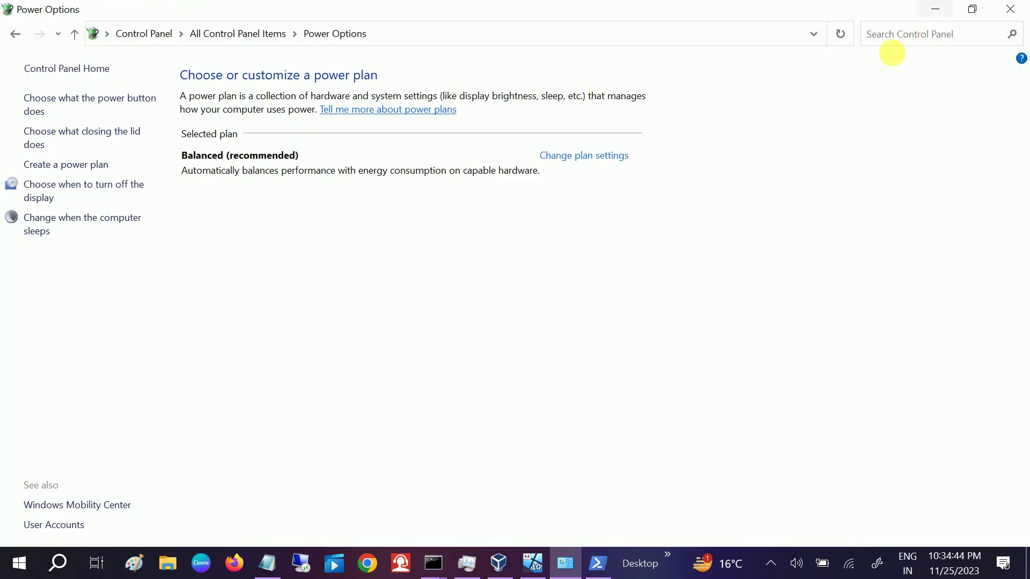
left_click(73, 35)
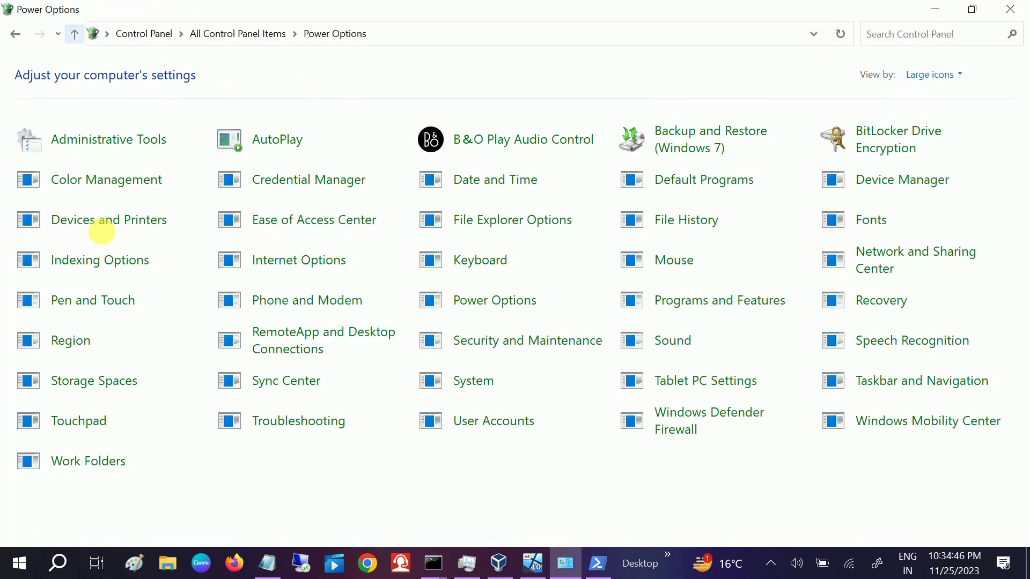
left_click(487, 304)
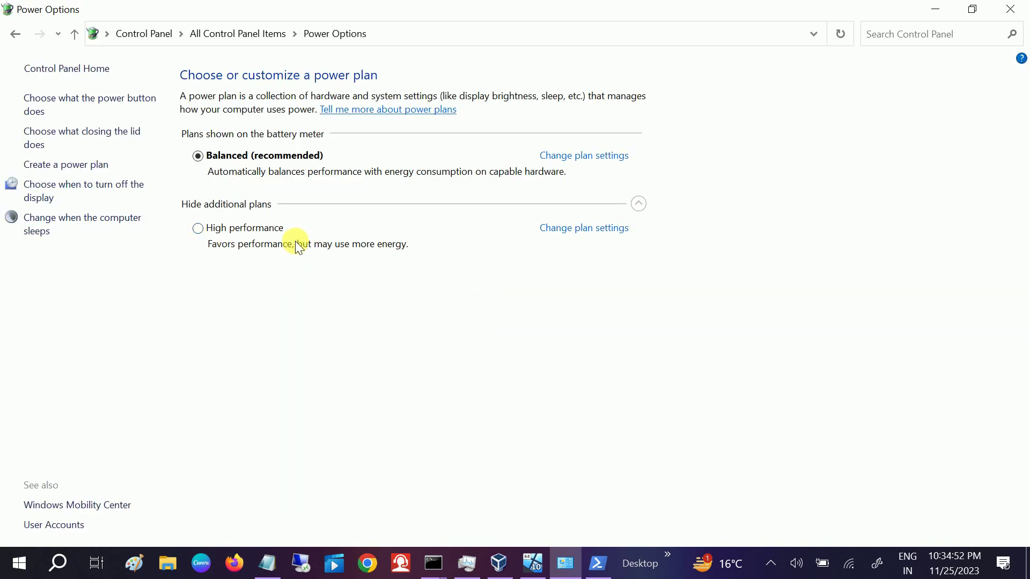
left_click(199, 229)
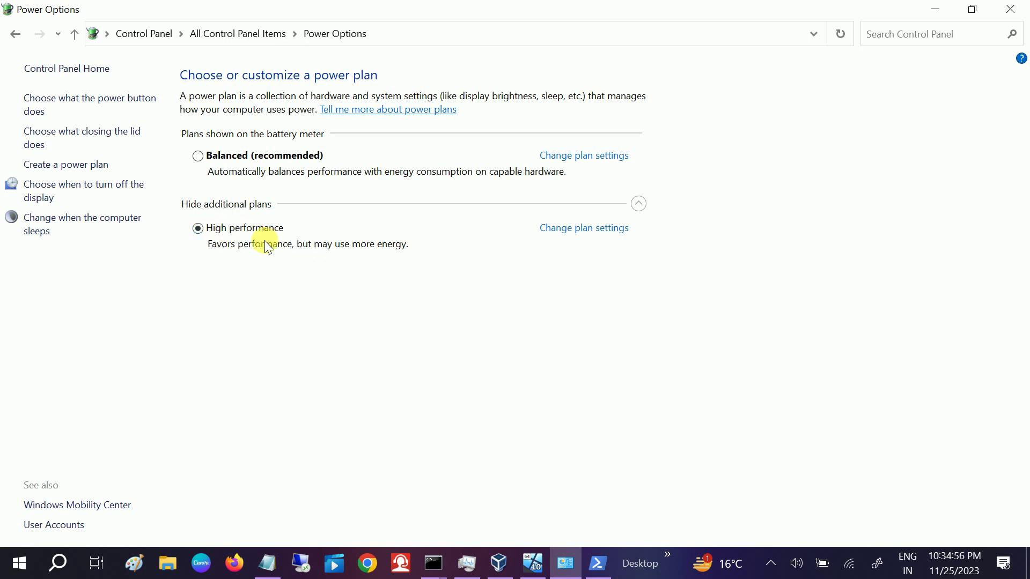
Step: Set High performance display turn-off to Never on battery and plugged in, then open advanced settings
left_click(582, 231)
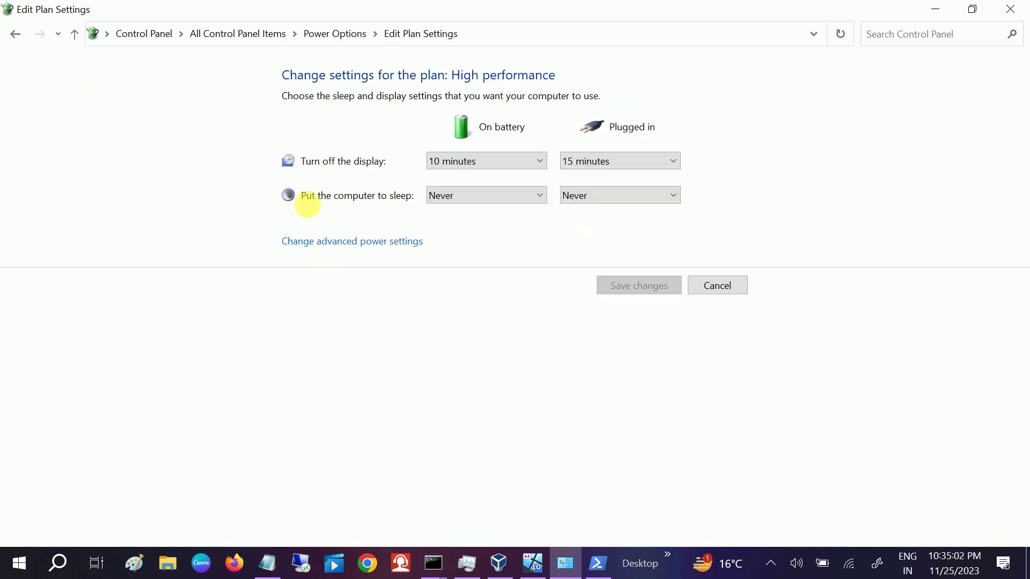
left_click(471, 162)
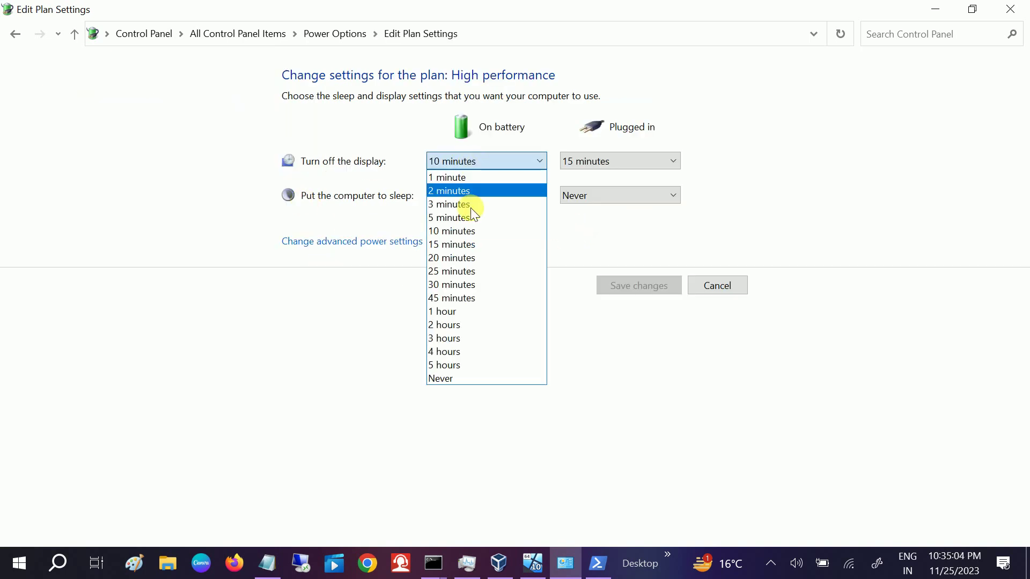
left_click(454, 374)
left_click(594, 165)
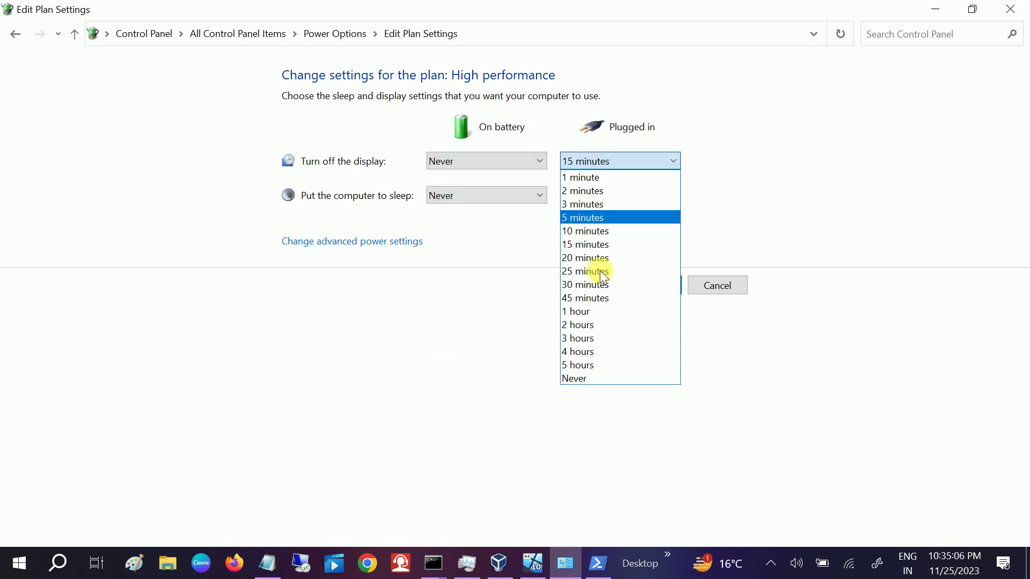
left_click(596, 377)
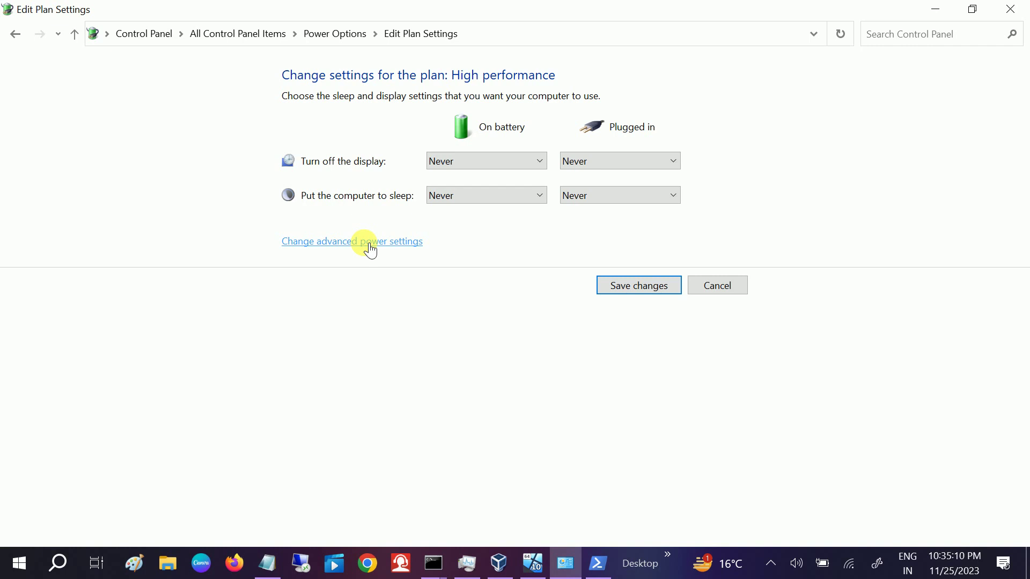
left_click(368, 245)
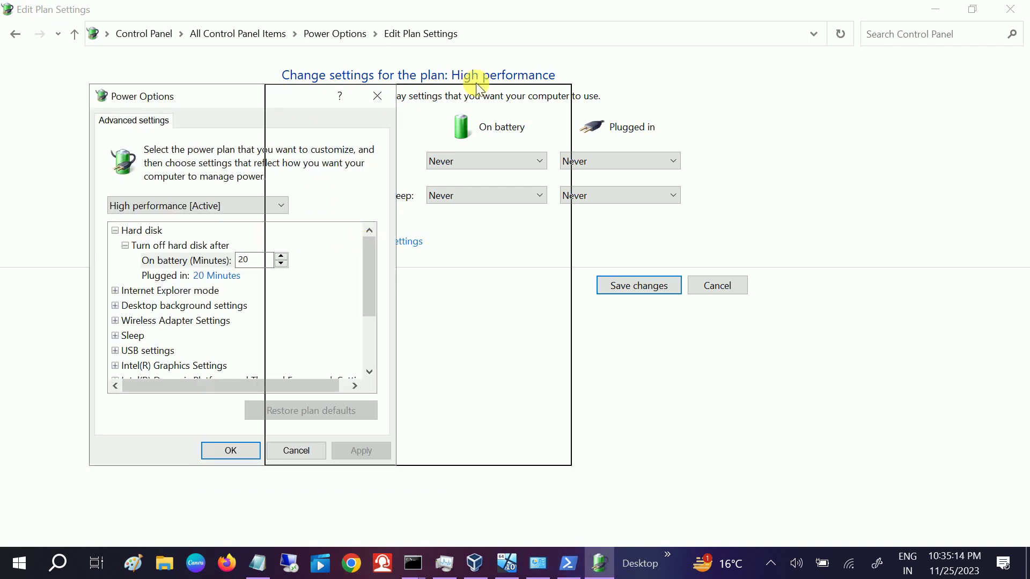
left_click_drag(274, 96, 508, 63)
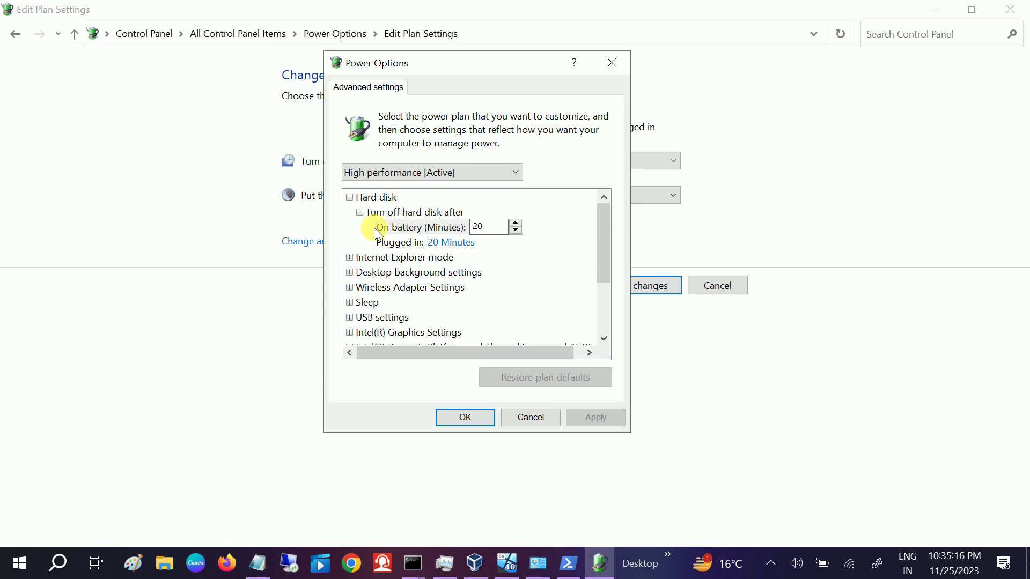
Step: Apply Never for 'Turn off hard disk after' on battery and plugged in
left_click(483, 227)
type("0")
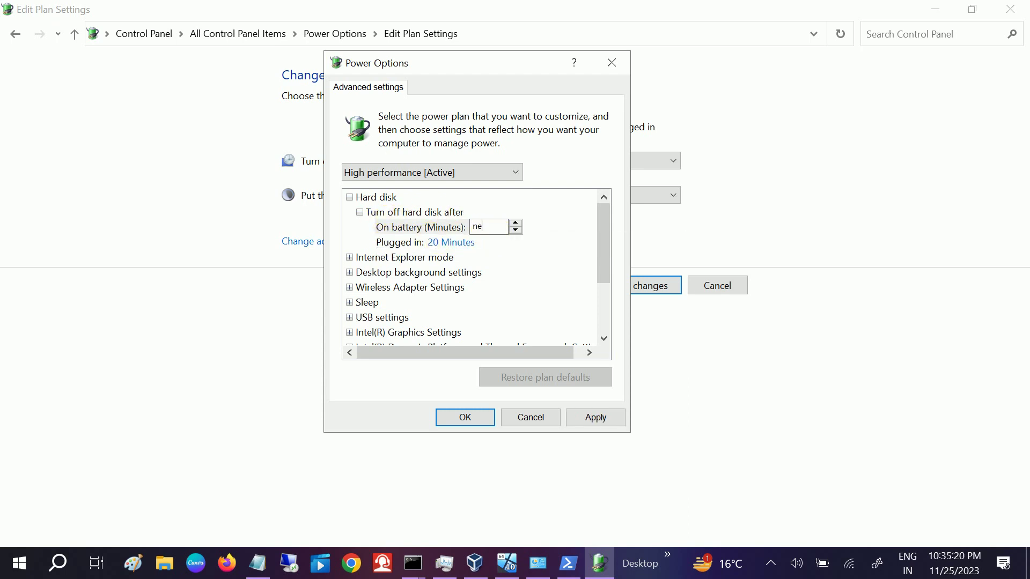
left_click(604, 414)
left_click(465, 244)
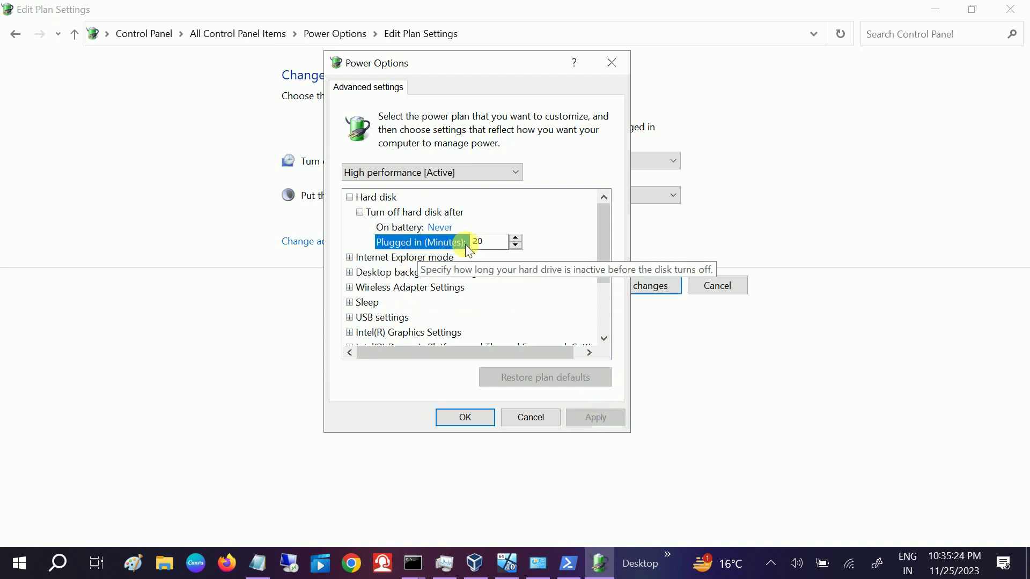
left_click(517, 240)
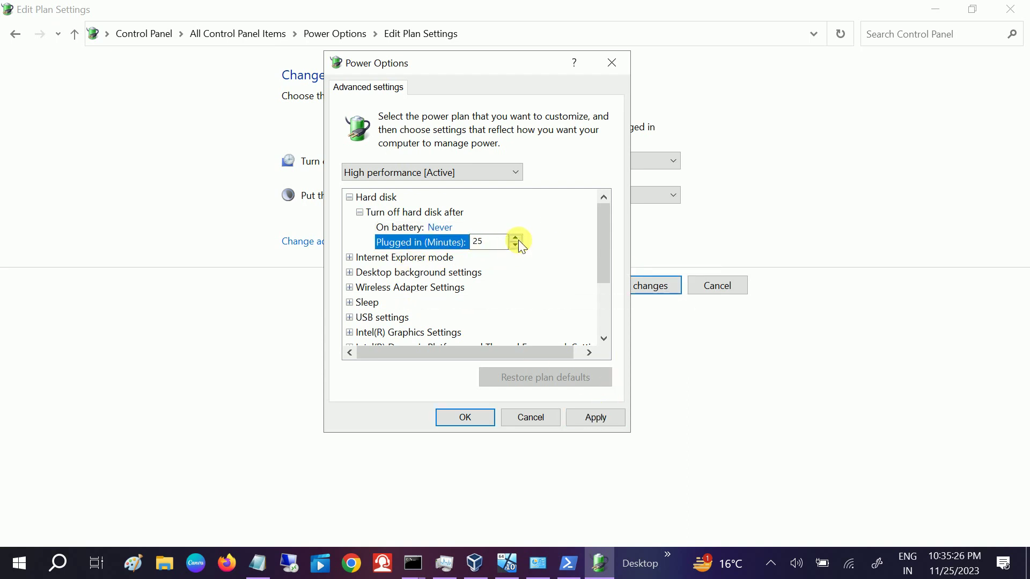
left_click(517, 245)
left_click(517, 246)
left_click(517, 245)
left_click(518, 245)
left_click(516, 246)
left_click(516, 246)
left_click(516, 246)
left_click(515, 246)
left_click(515, 248)
left_click(596, 418)
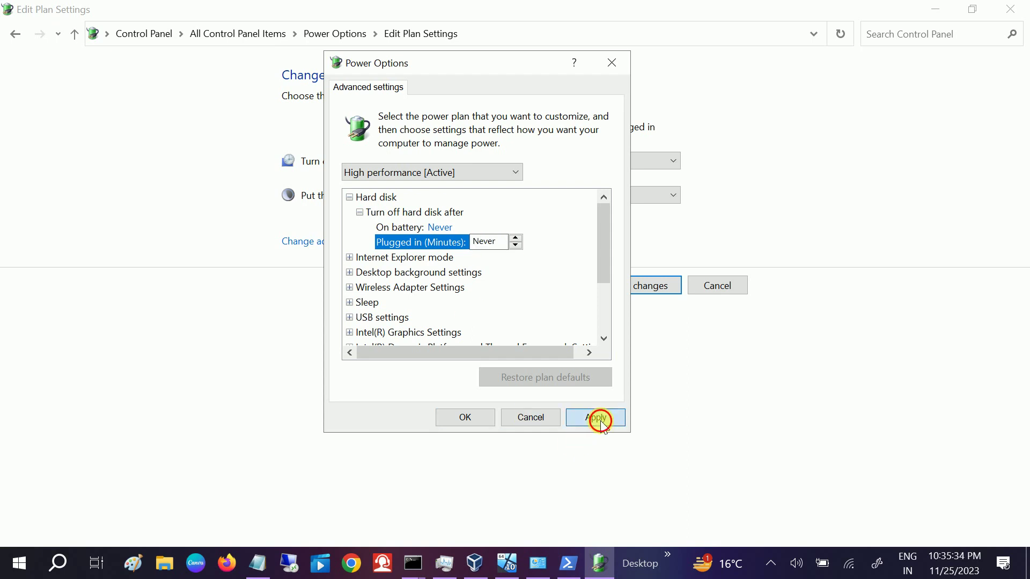
left_click_drag(601, 251, 603, 310)
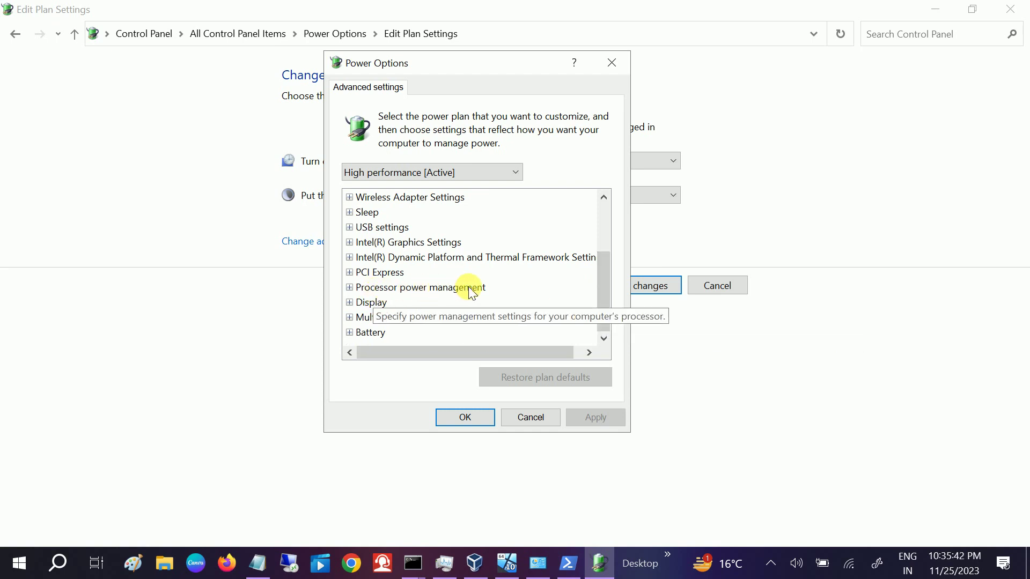
Step: Set the plugged-in Minimum processor state to 5% and apply
left_click(349, 288)
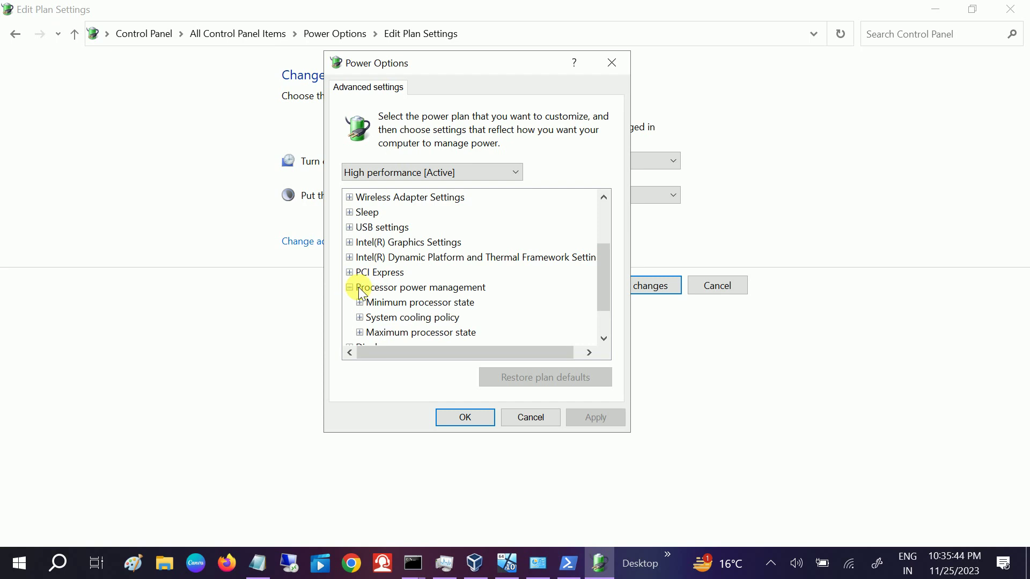
scroll(605, 282, "down", 1)
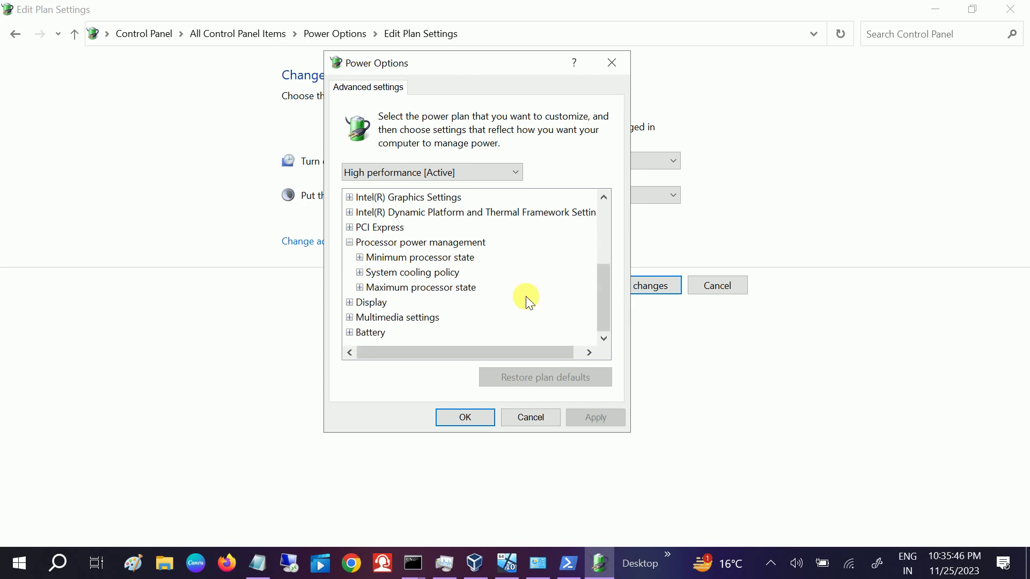
left_click(360, 258)
left_click(437, 273)
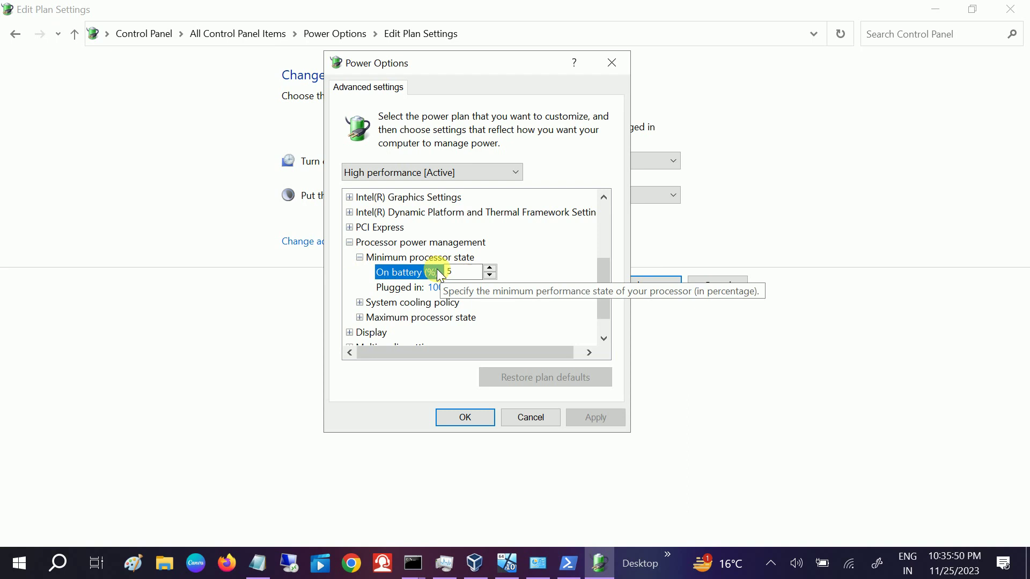
left_click(439, 288)
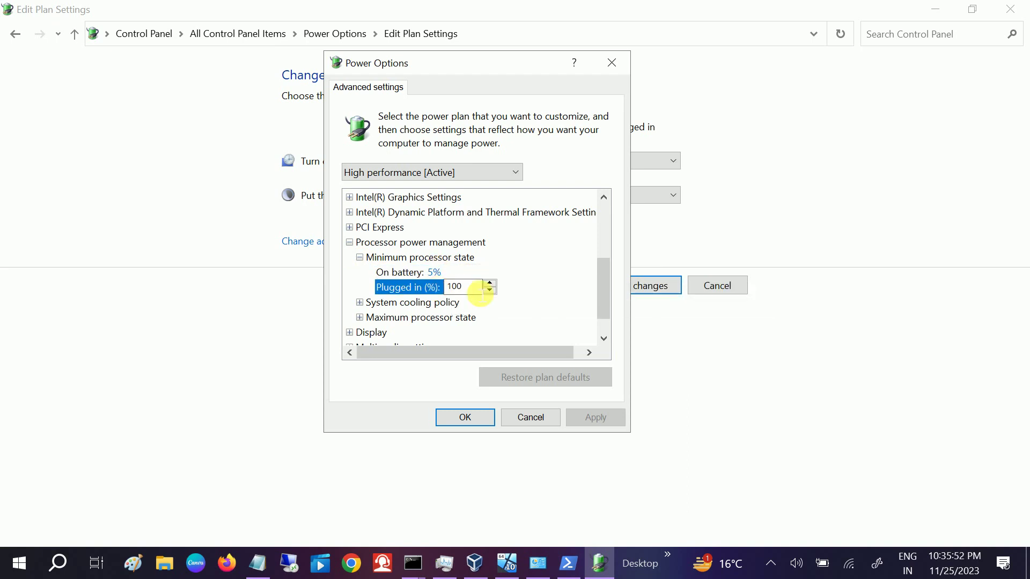
type("5")
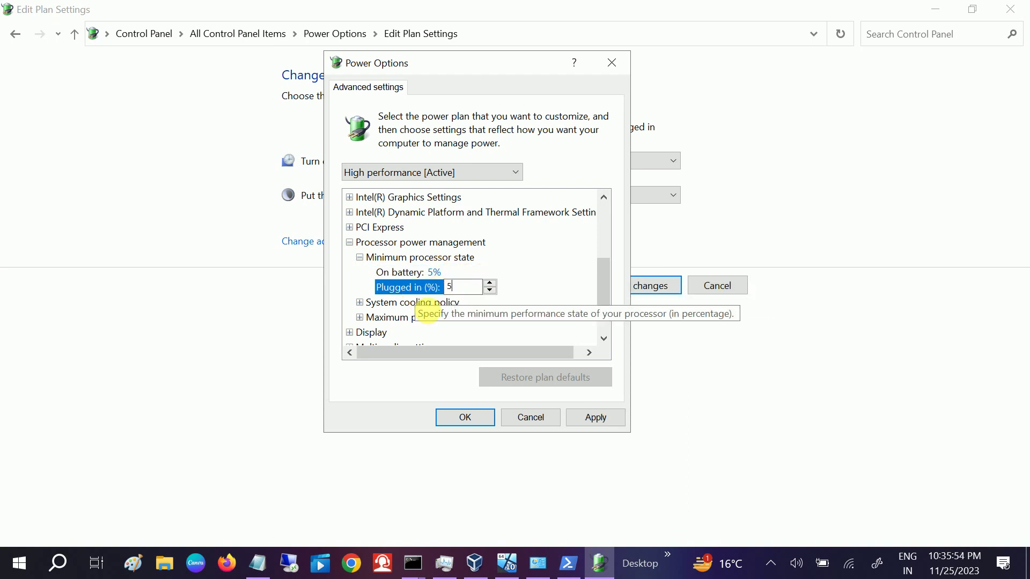
left_click(597, 415)
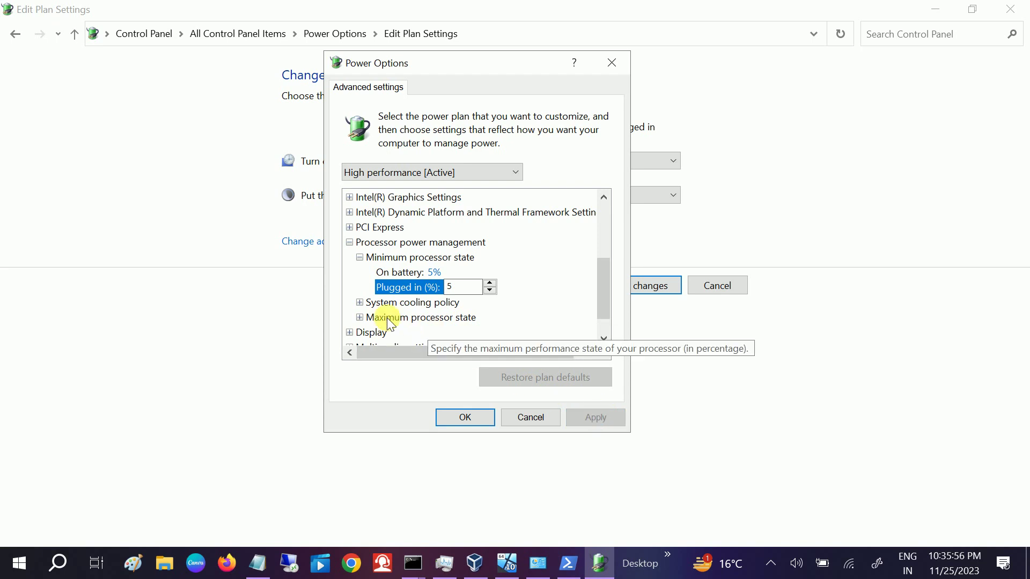
Step: Review the System cooling policy values (Active) for both power sources
left_click(359, 302)
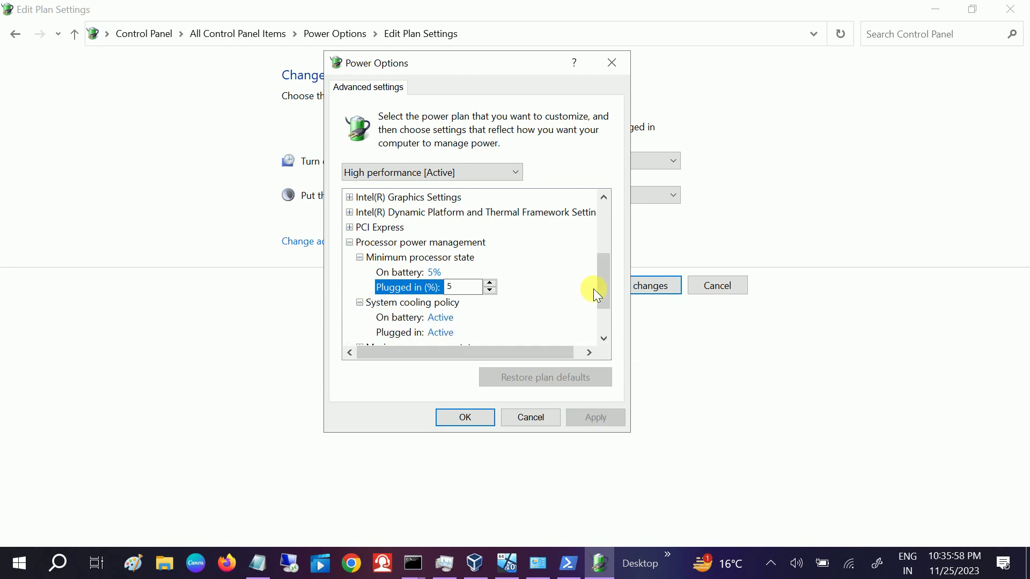
left_click_drag(601, 289, 561, 310)
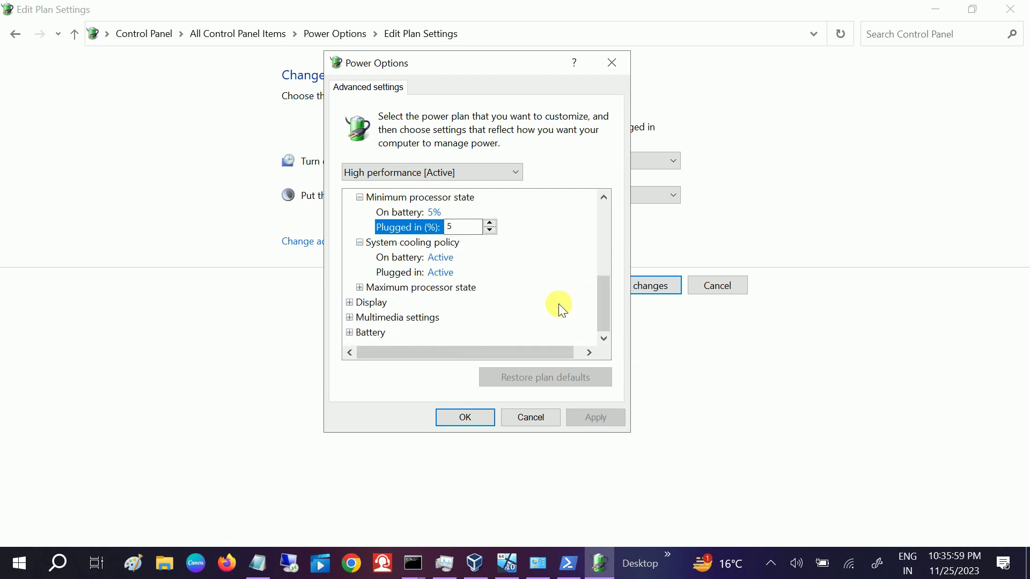
left_click(439, 257)
left_click(454, 259)
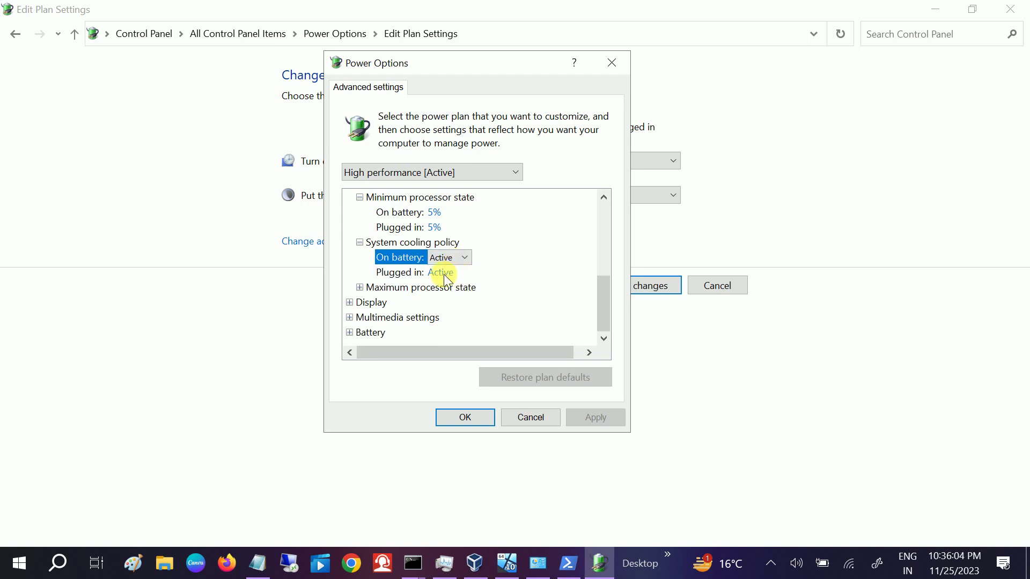
left_click(439, 272)
left_click(452, 258)
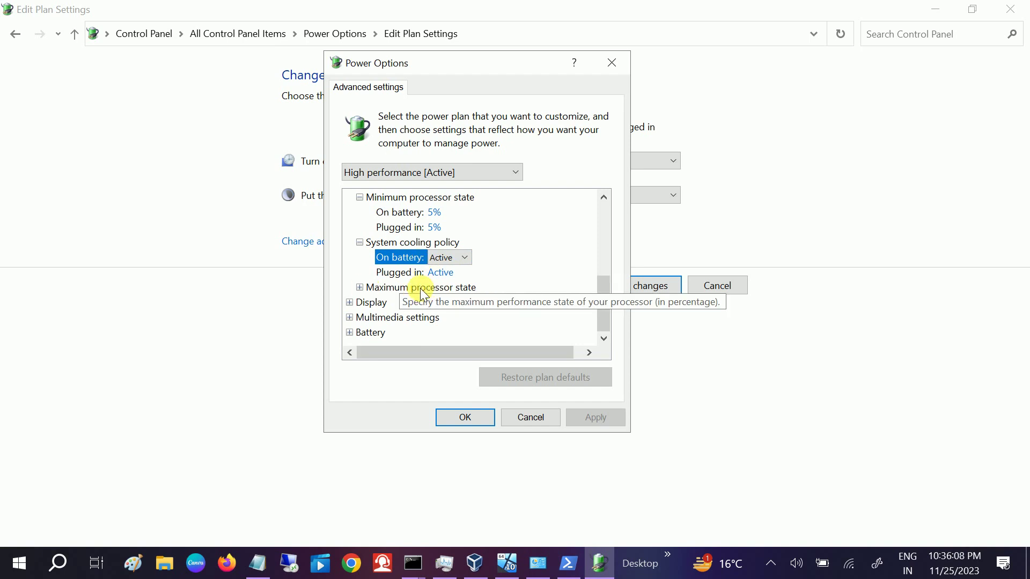
Step: Check that Maximum processor state is 100% on battery and plugged in
left_click(360, 288)
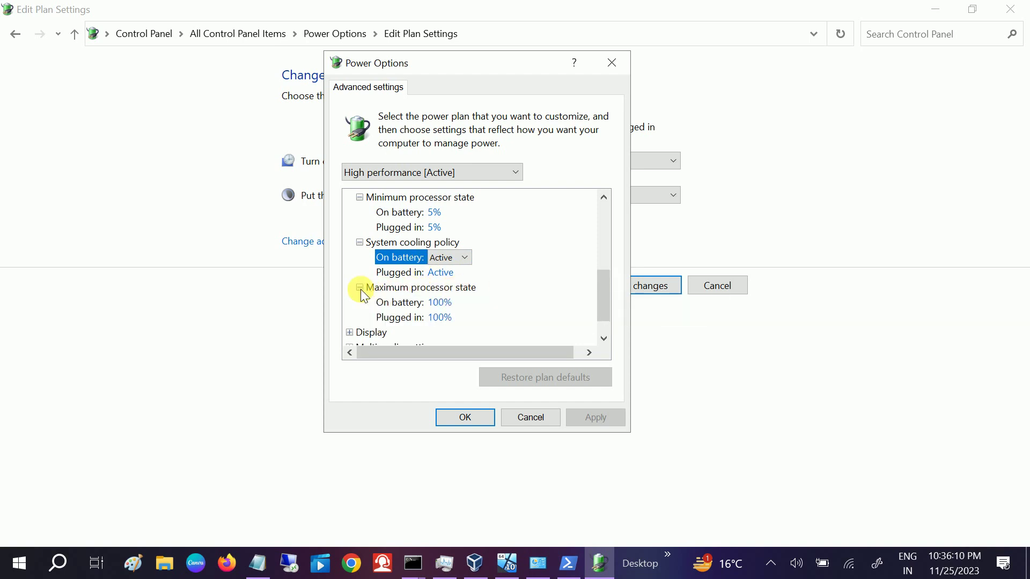
left_click(438, 305)
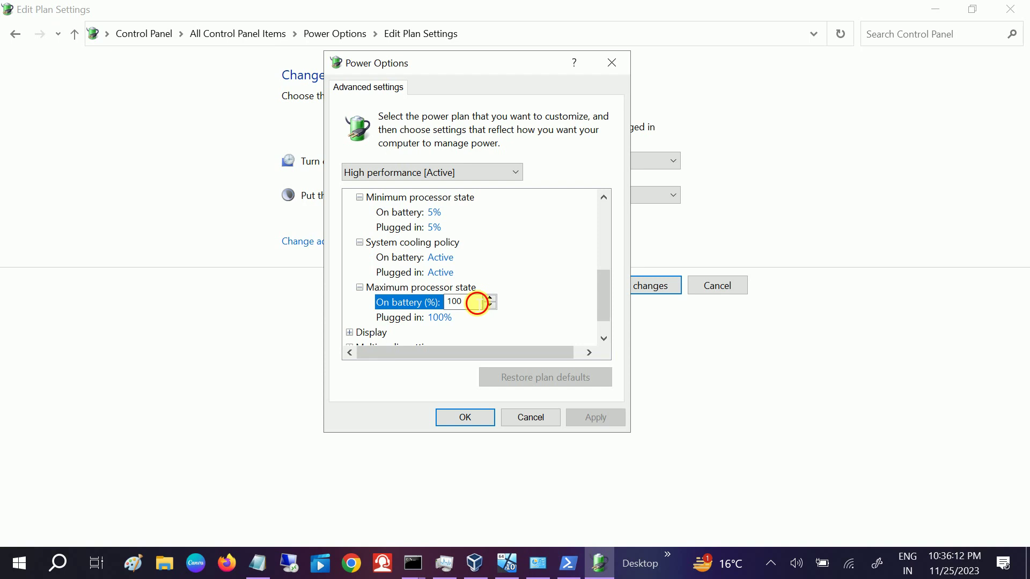
left_click(440, 317)
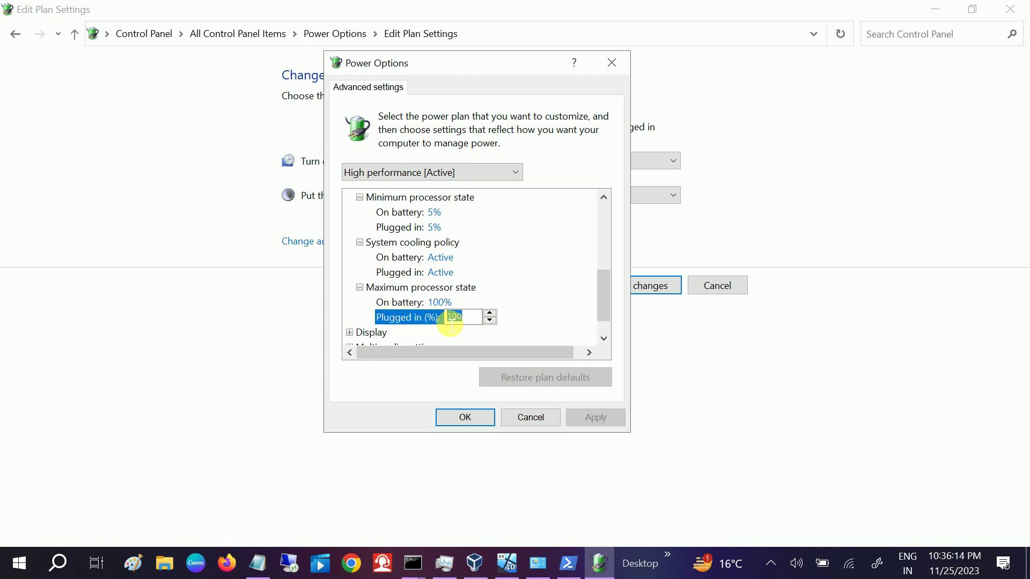
double_click(604, 338)
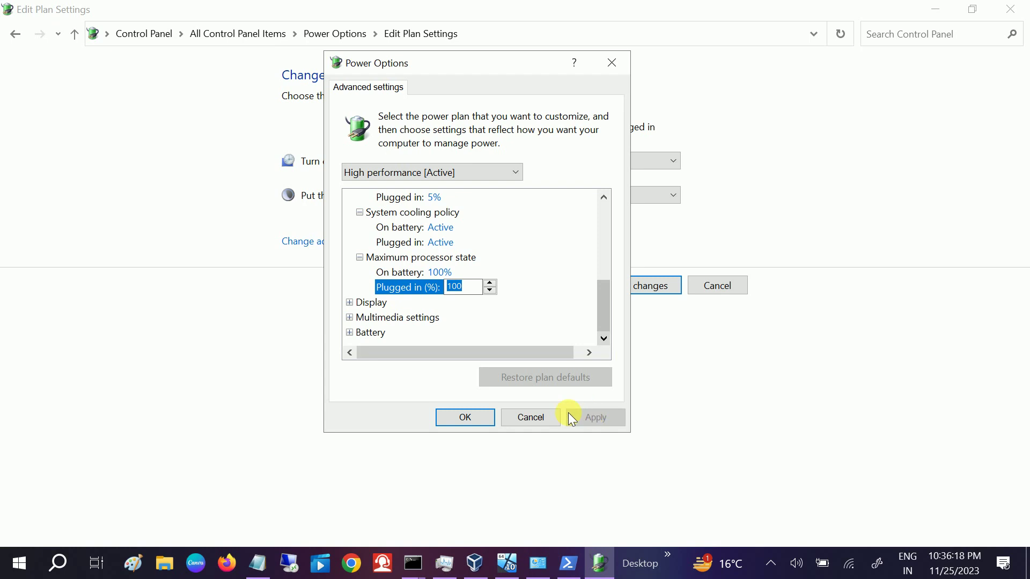
Step: Expand Display, Sleep, Sleep after and Hibernate after to check their Never timeouts
left_click(350, 302)
left_click(601, 310)
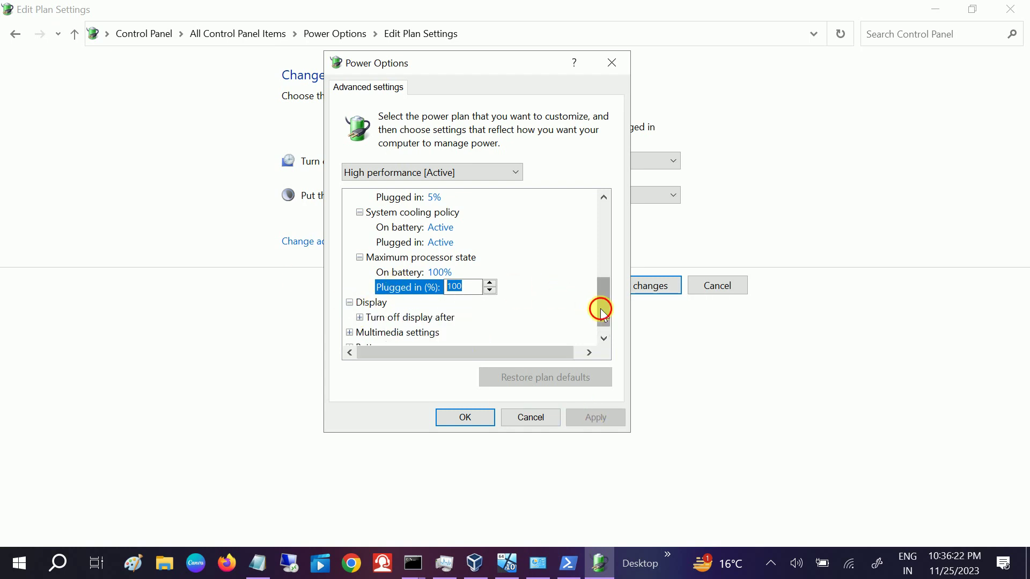
left_click_drag(600, 310, 595, 236)
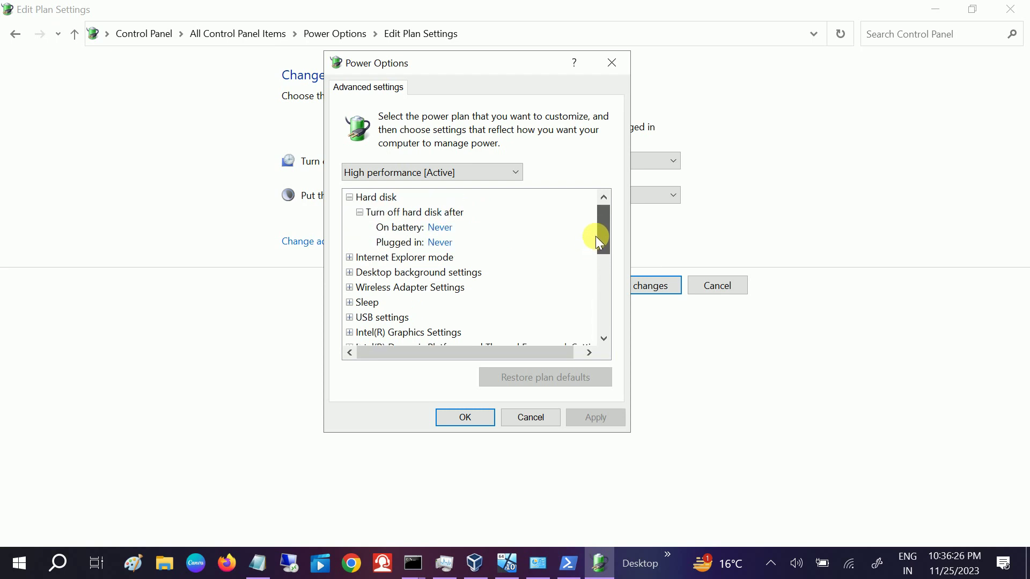
left_click(349, 302)
scroll(420, 287, "down", 1)
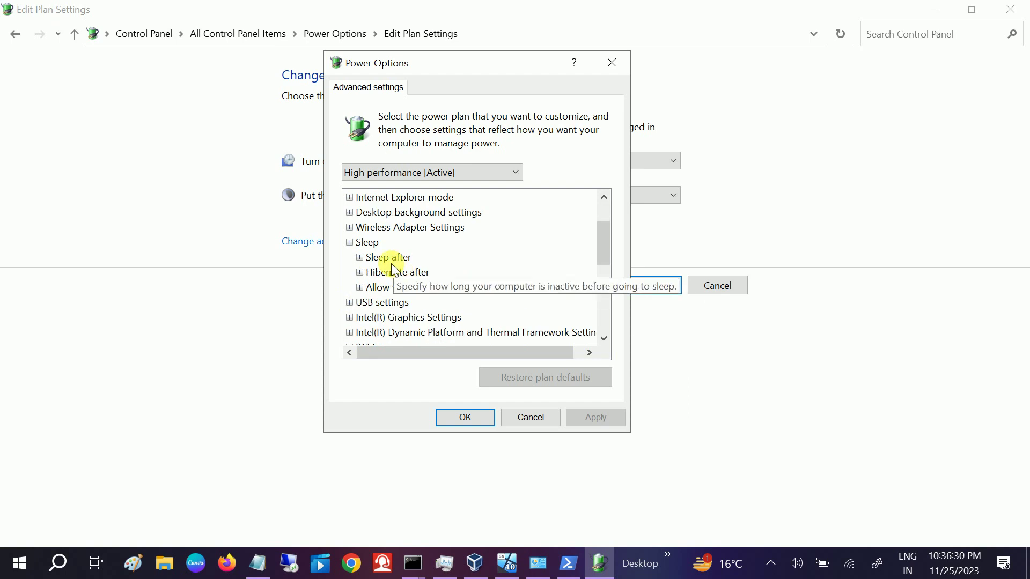
left_click(359, 257)
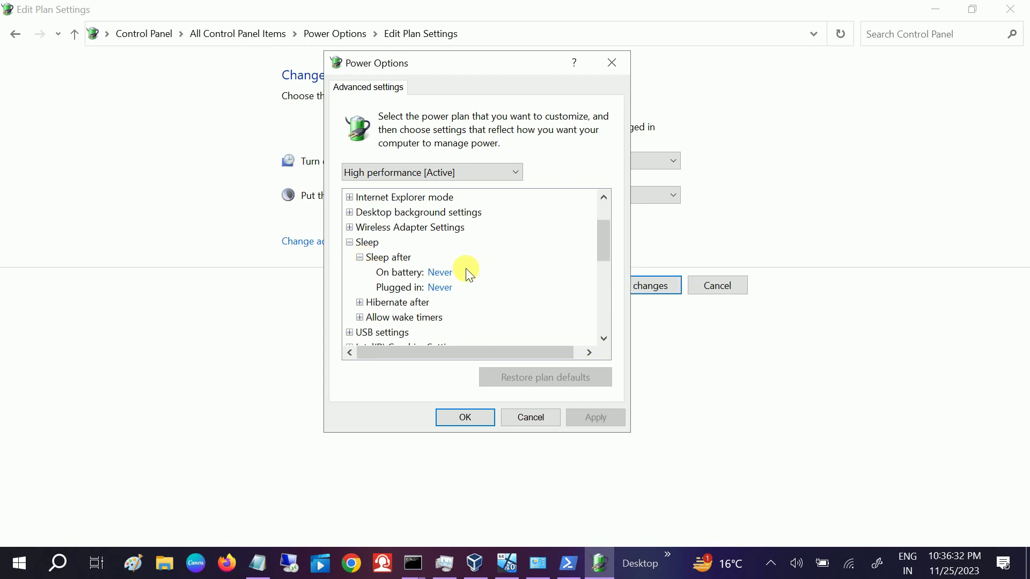
scroll(466, 268, "down", 2)
left_click(360, 212)
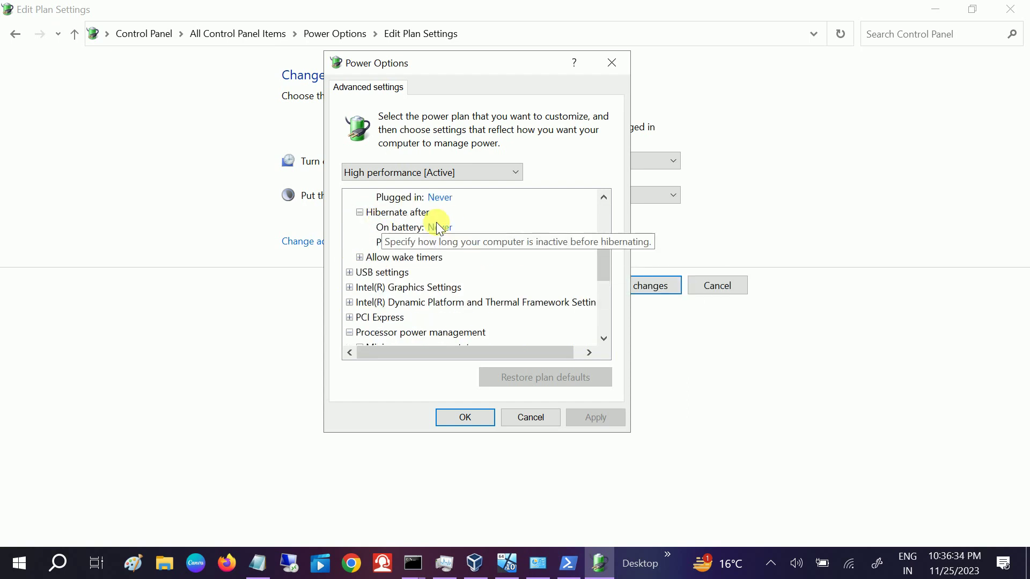
left_click(441, 228)
left_click(449, 243)
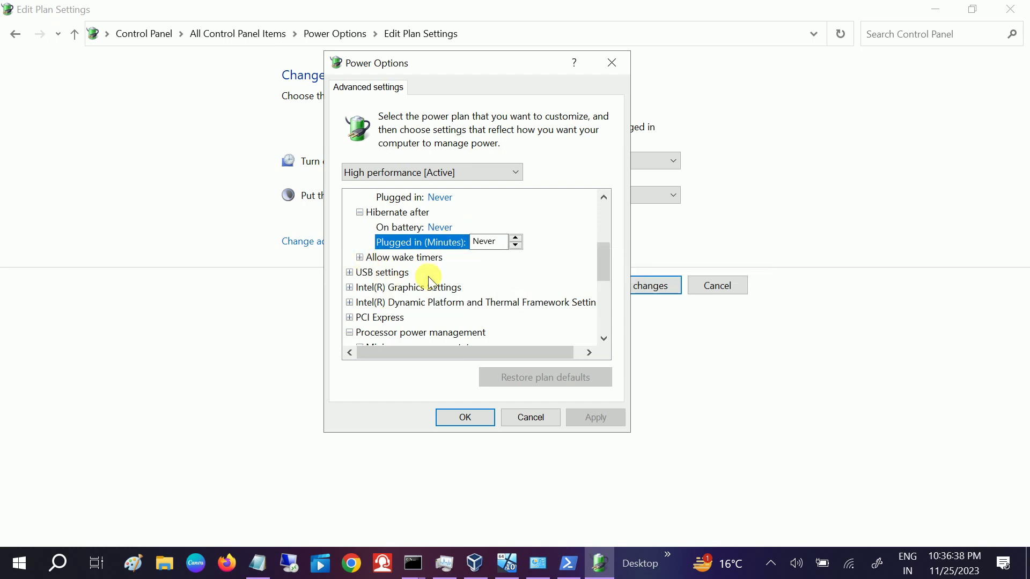
scroll(429, 280, "down", 3)
scroll(429, 280, "down", 1)
scroll(428, 282, "up", 4)
scroll(428, 284, "up", 2)
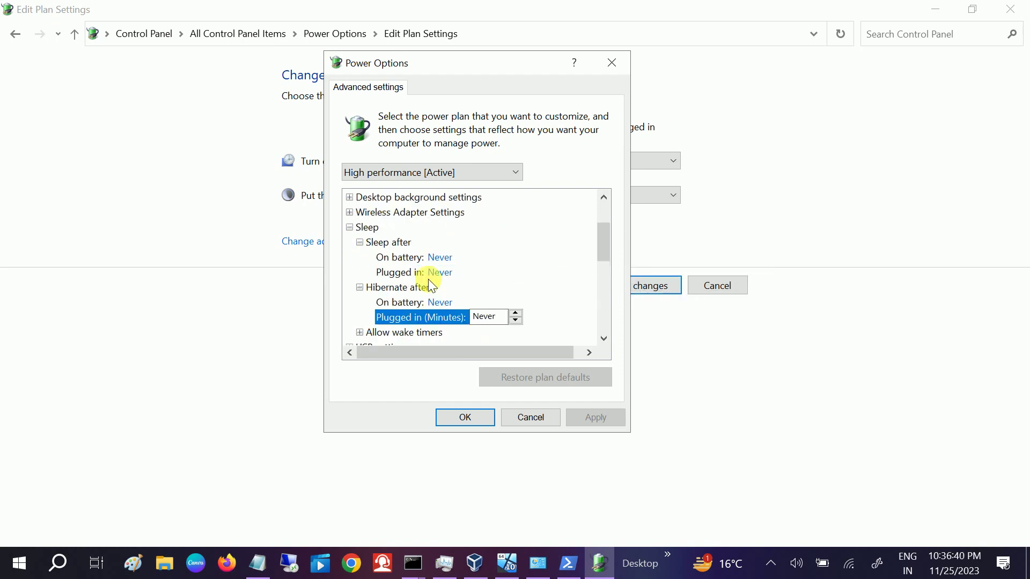
scroll(428, 284, "up", 2)
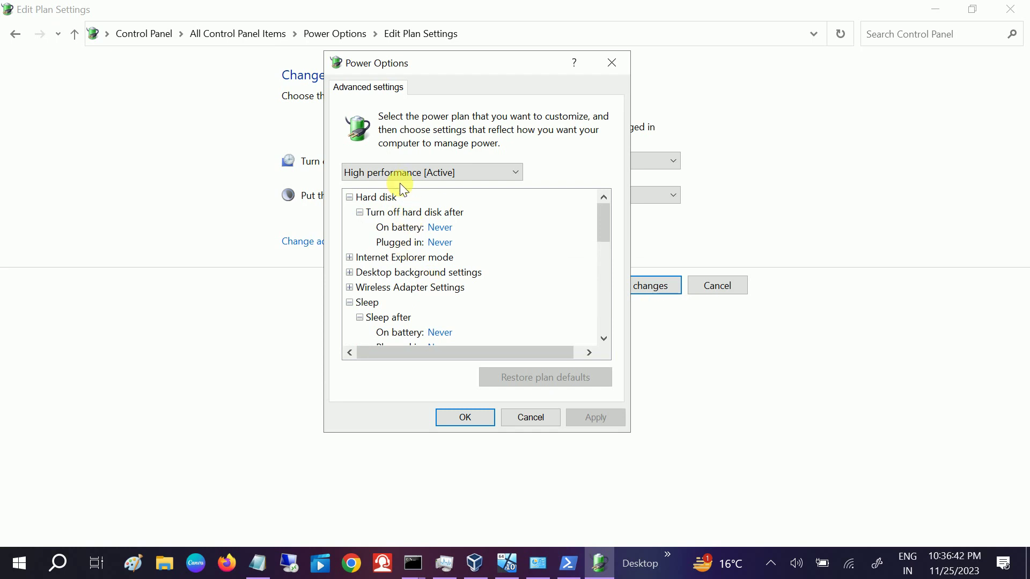
Step: Save the High performance plan, then show Task Manager's Startup apps sorted by status
left_click(466, 418)
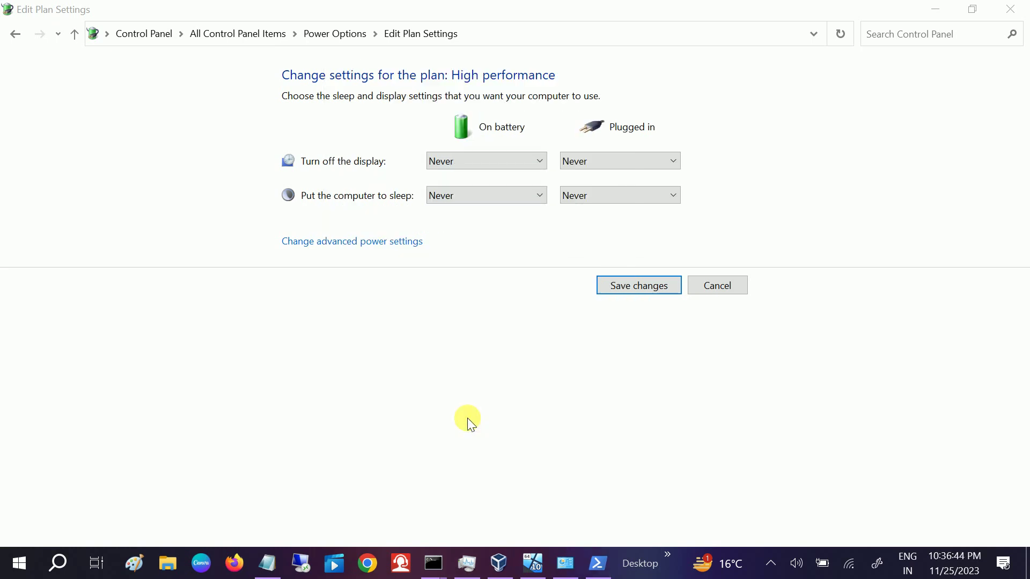
left_click(623, 285)
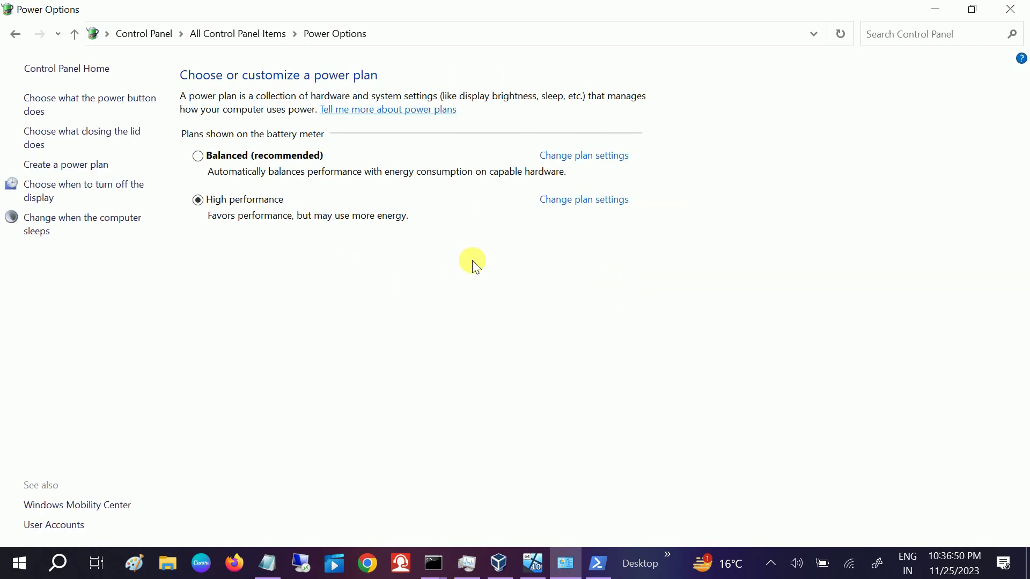
left_click(470, 565)
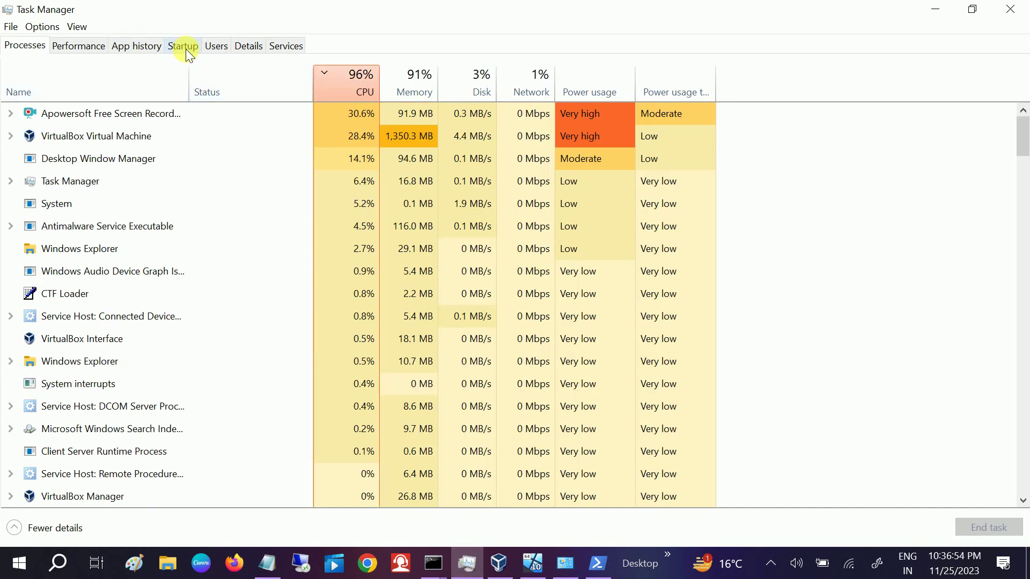
left_click(185, 49)
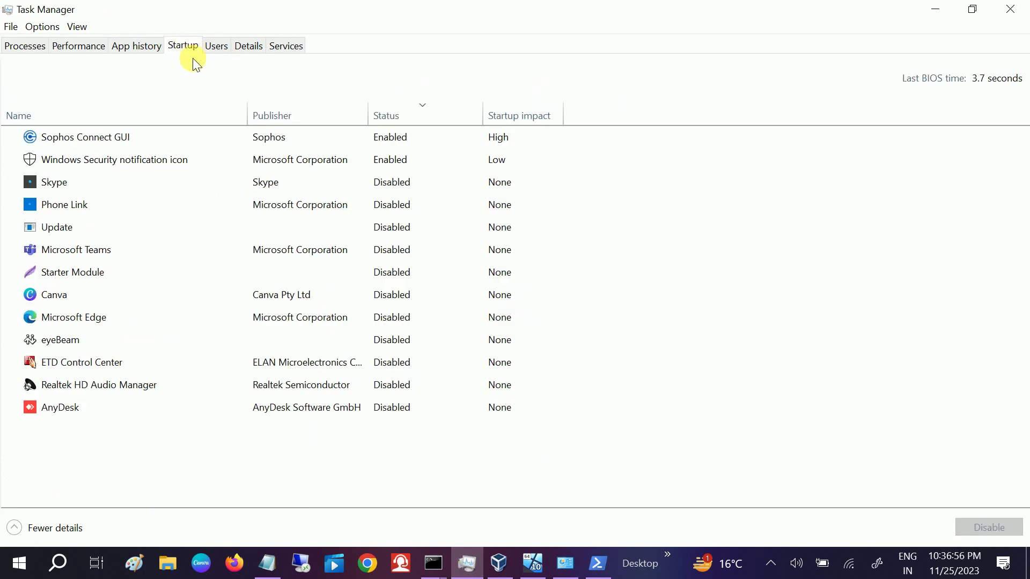
left_click(416, 108)
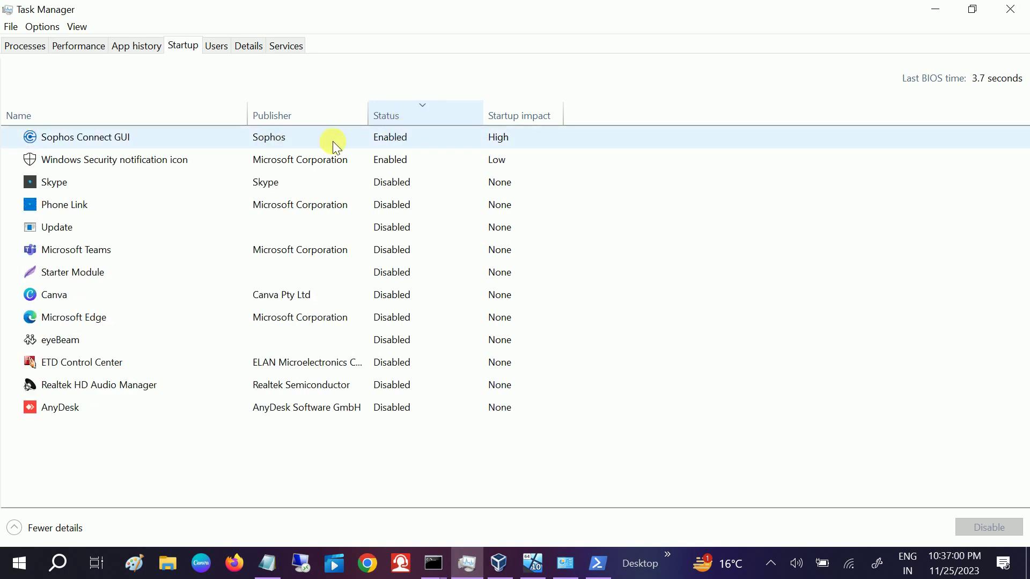
Step: Browse the Windows Security and Sophos Connect startup entries, then enable Microsoft Teams at startup
right_click(319, 156)
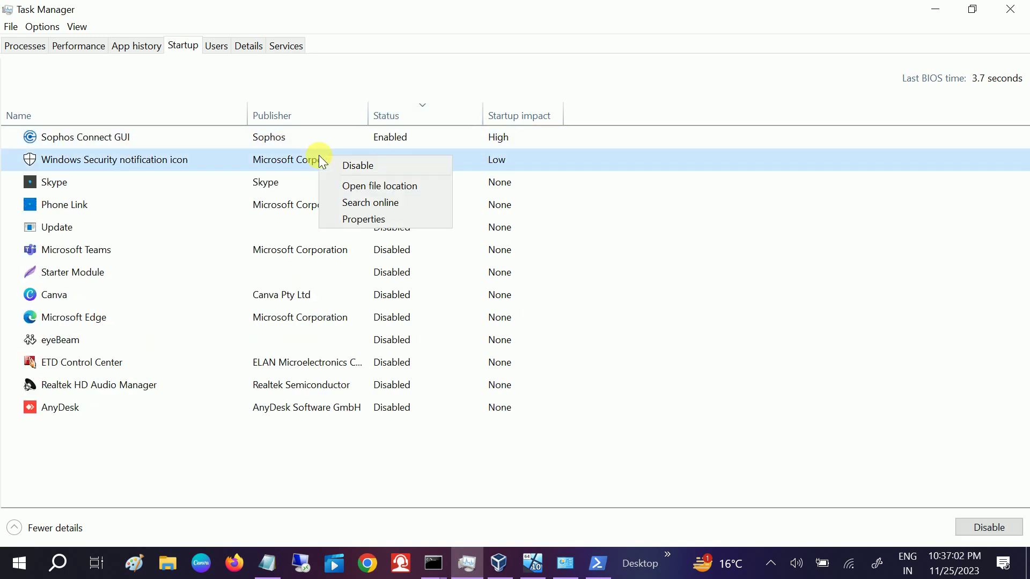
left_click(274, 131)
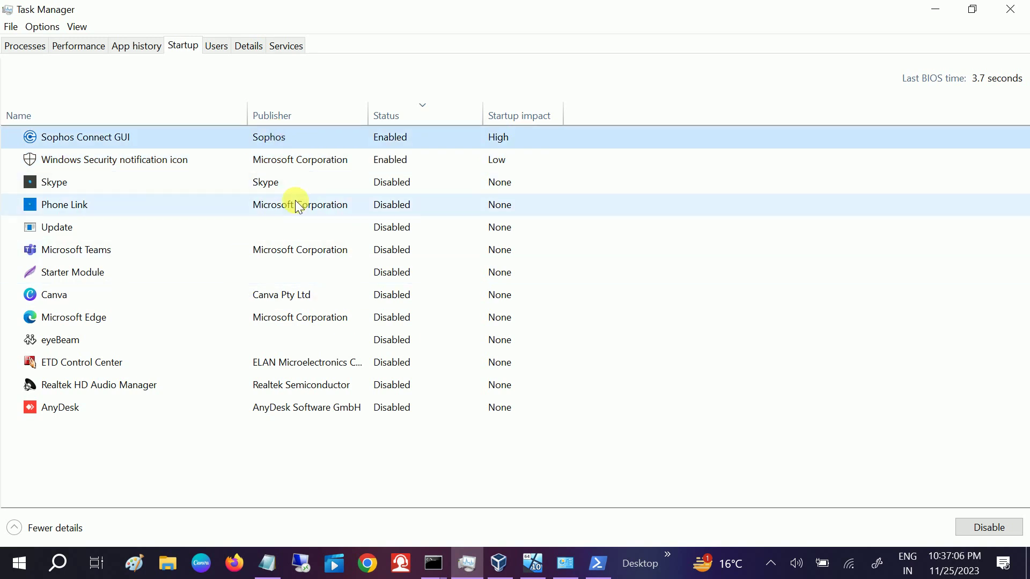
left_click(111, 162)
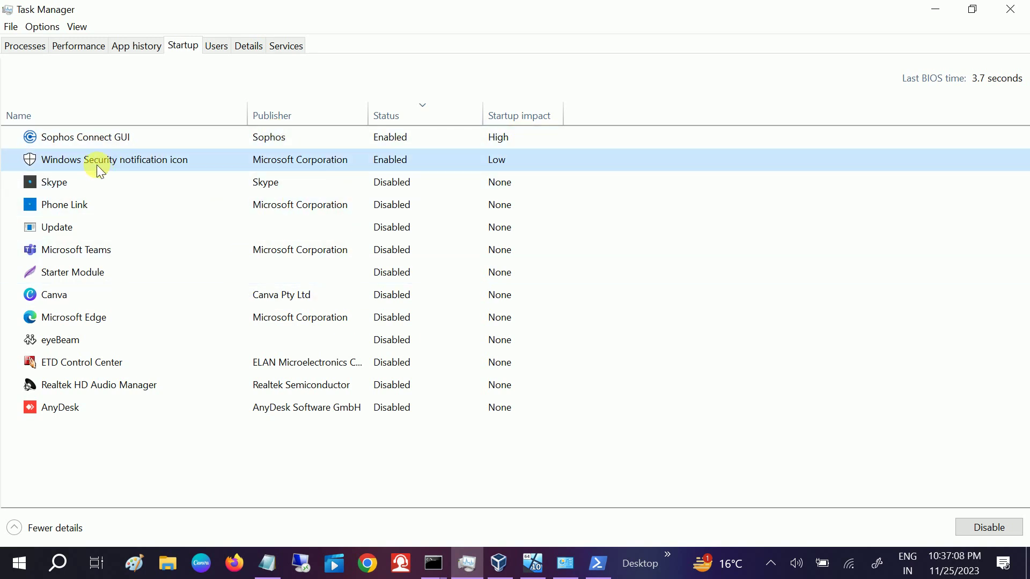
left_click(276, 139)
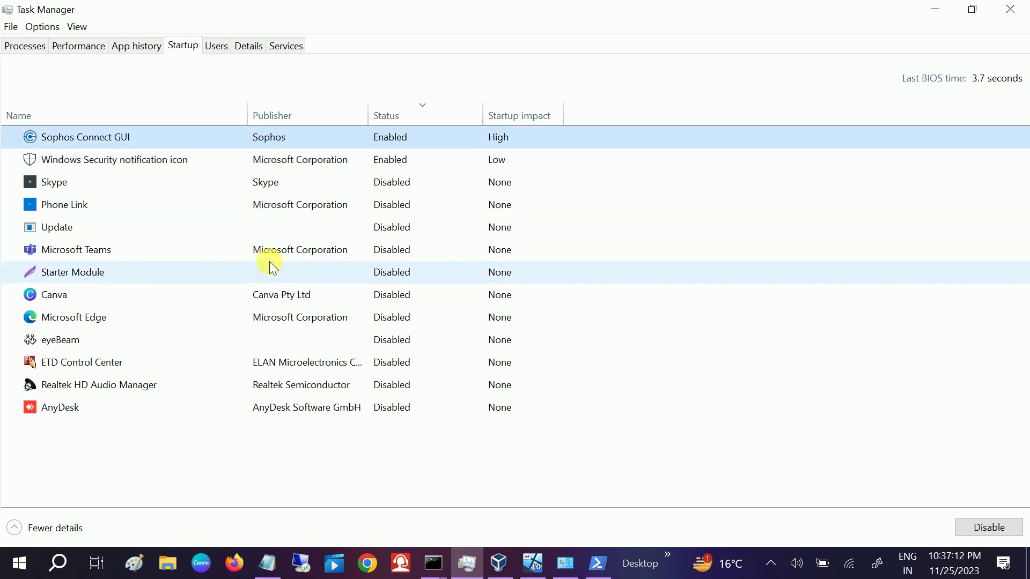
left_click(294, 255)
right_click(294, 252)
left_click(329, 266)
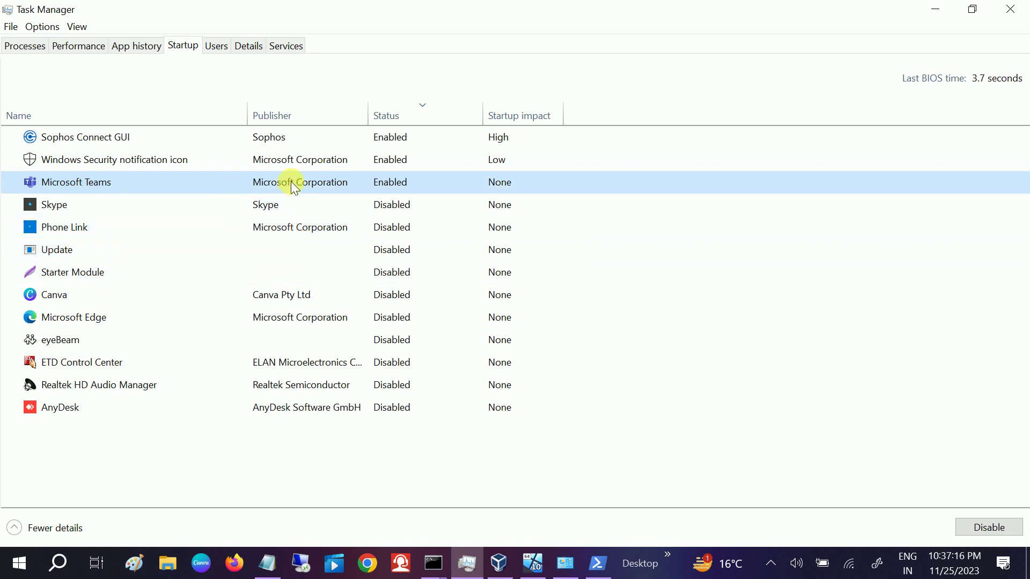
Step: Set Microsoft Teams back to Disabled and close Task Manager and Power Options
right_click(292, 185)
left_click(337, 190)
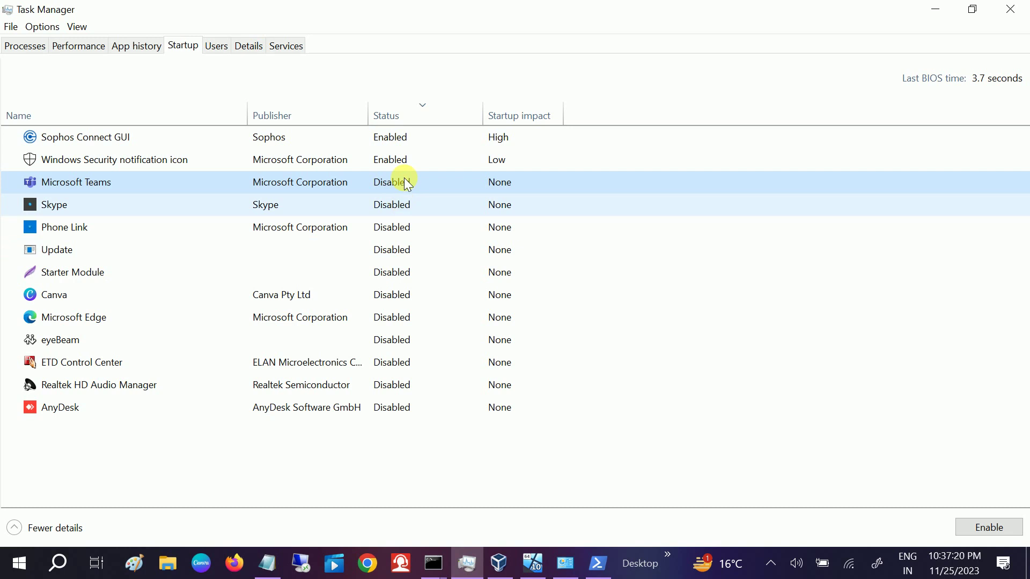
left_click(1008, 11)
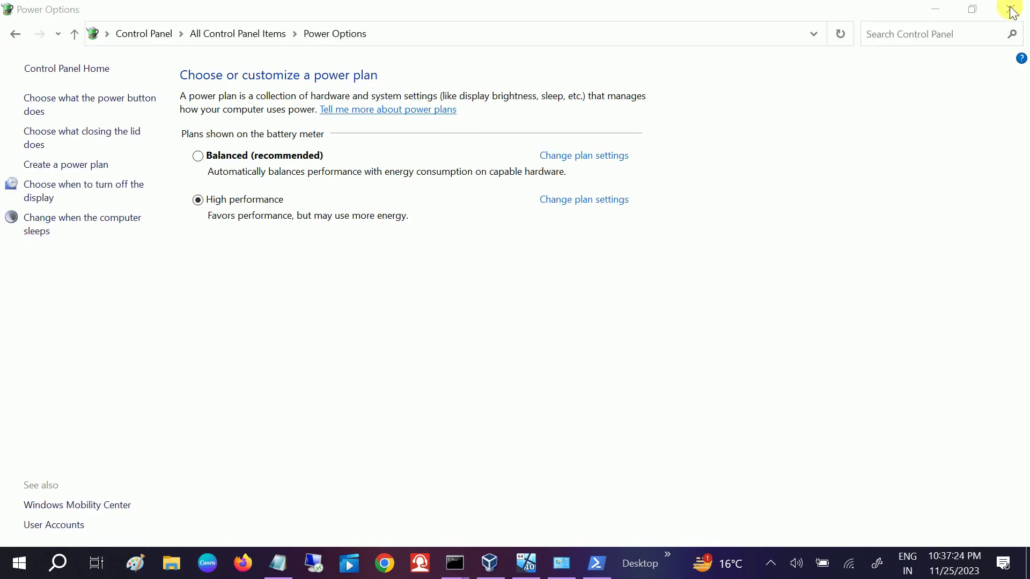
left_click(1009, 10)
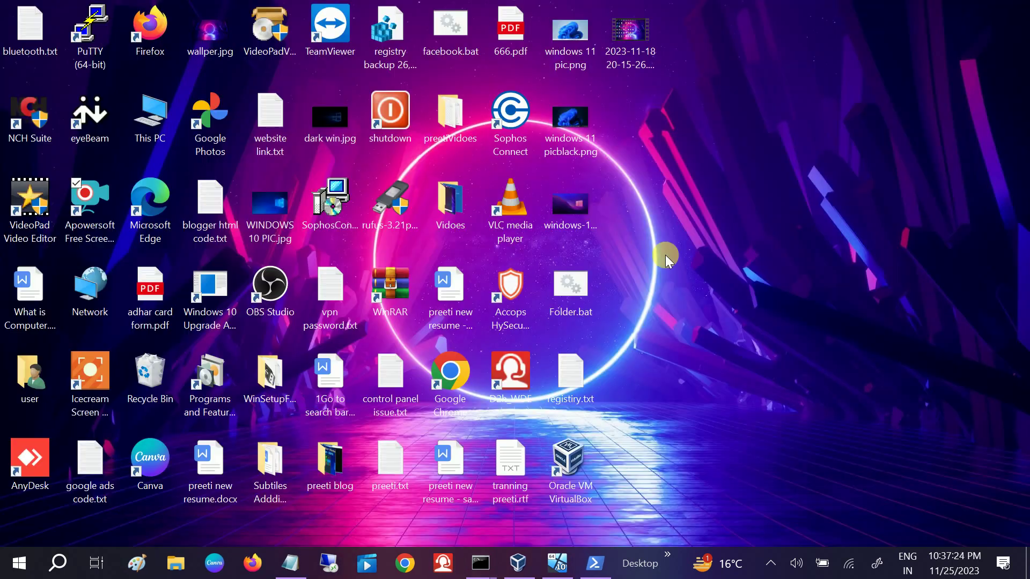
left_click(17, 560)
mouse_move(49, 528)
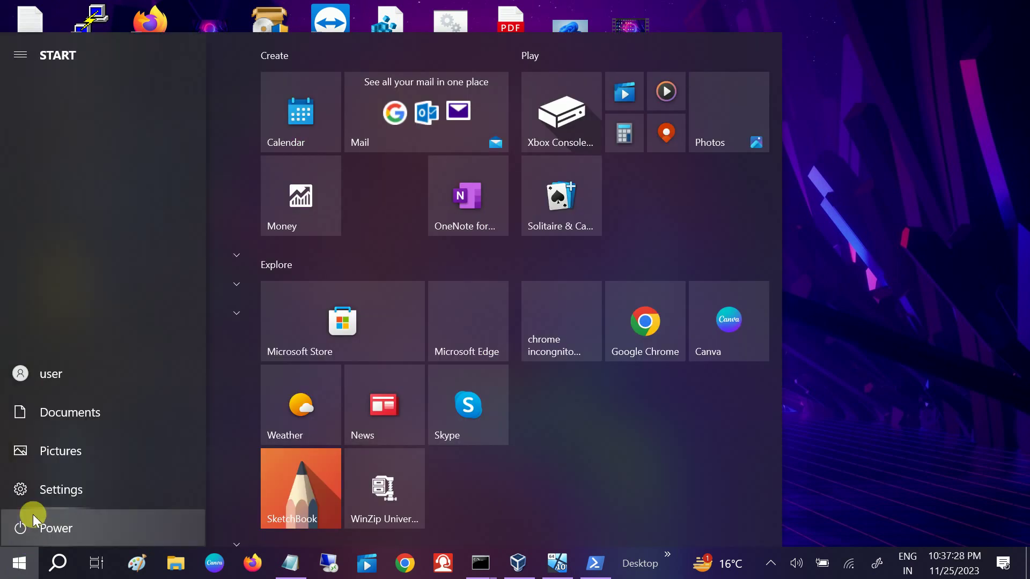
left_click(22, 532)
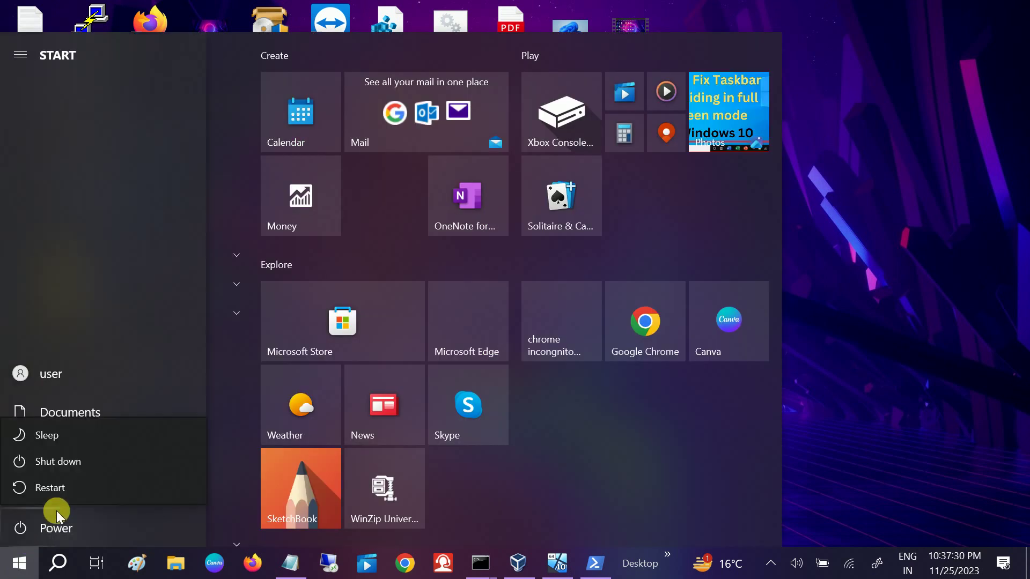
left_click(896, 321)
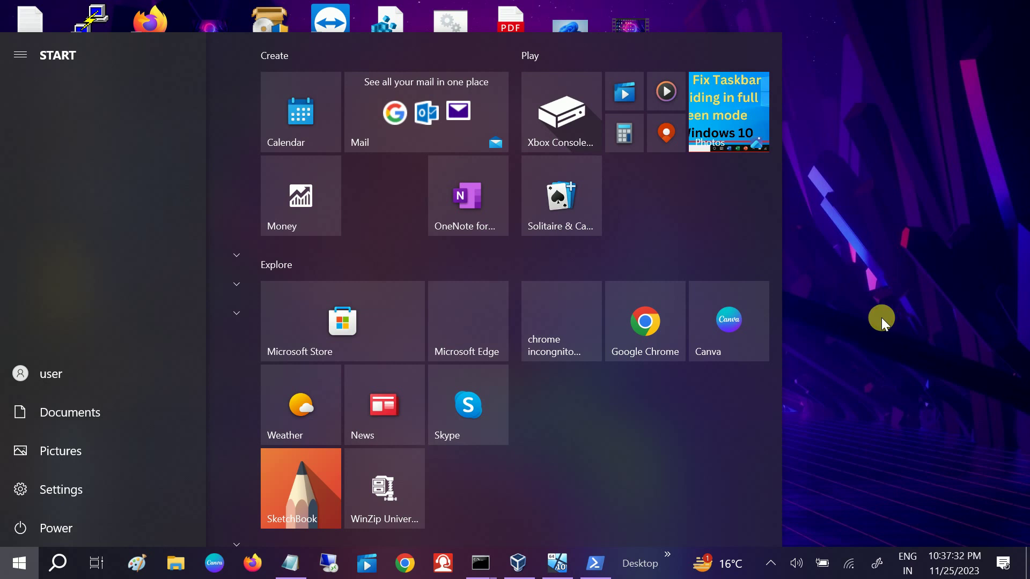
left_click(854, 271)
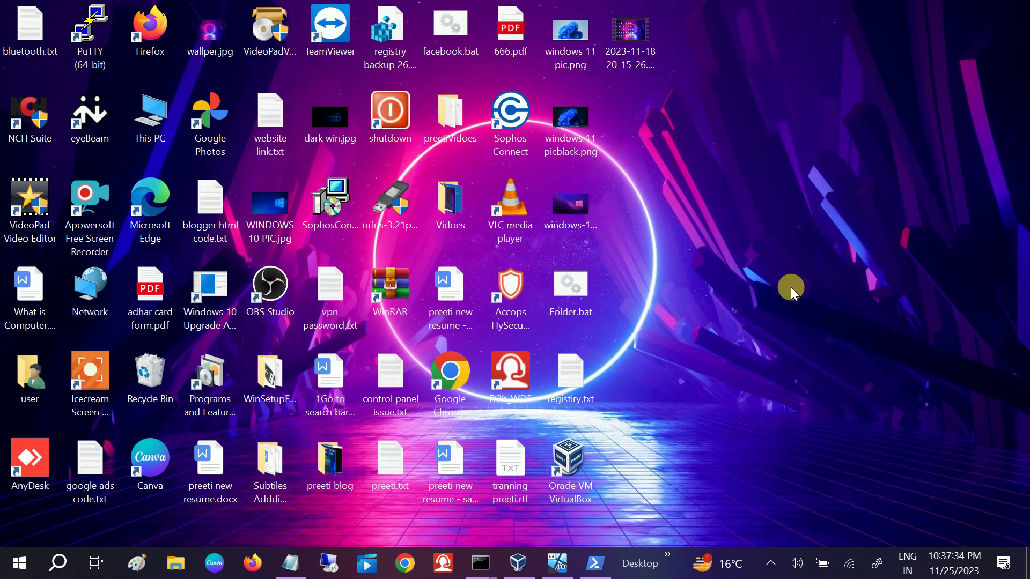